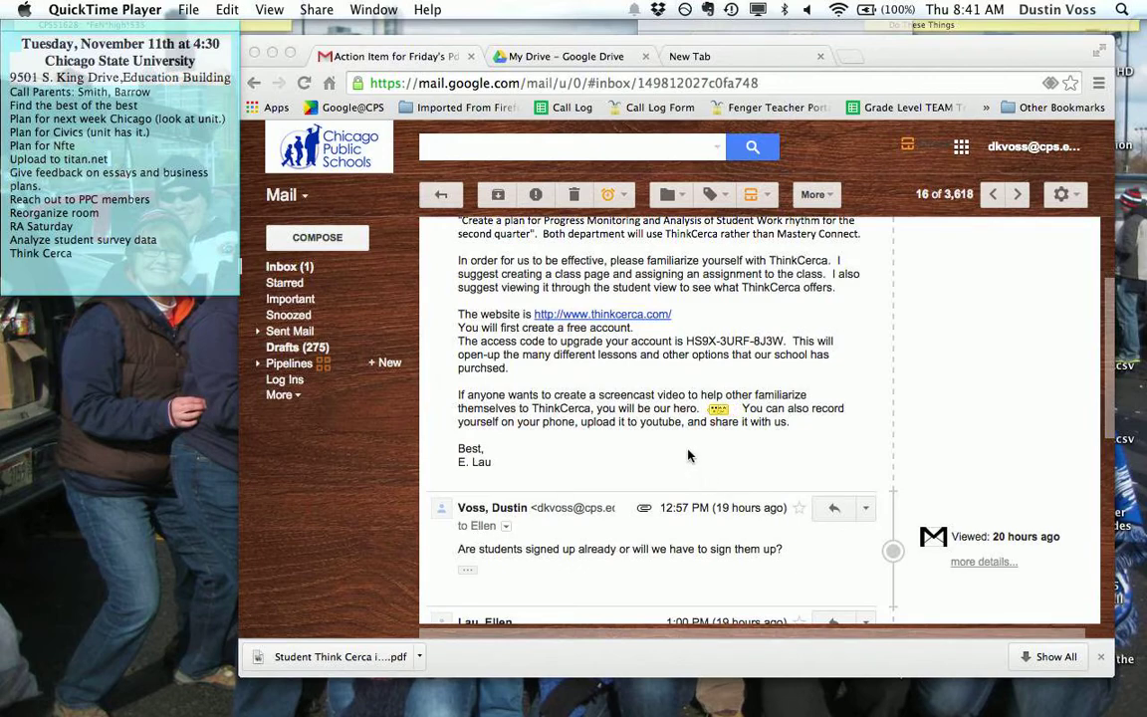
- Highlight the account-upgrade access code in the body of the ThinkCERCA email
click(730, 352)
drag(685, 342, 784, 341)
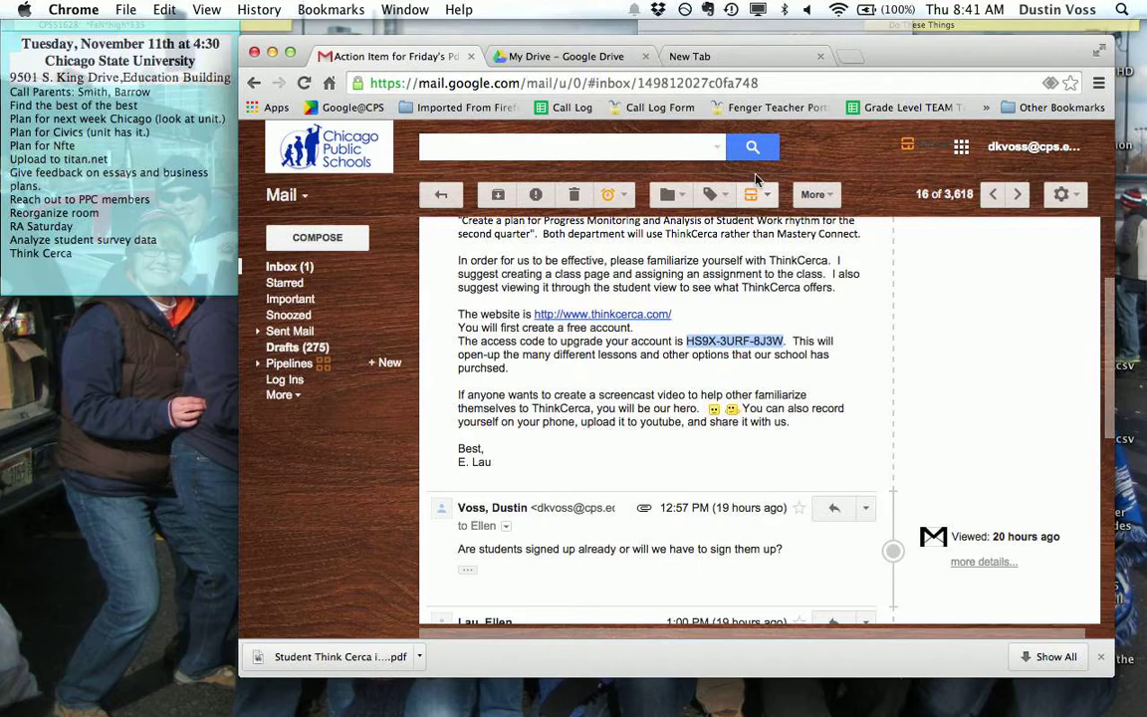
- Search Google for thinkcerca, open the ThinkCERCA | Home result, and make the browser full screen
click(710, 63)
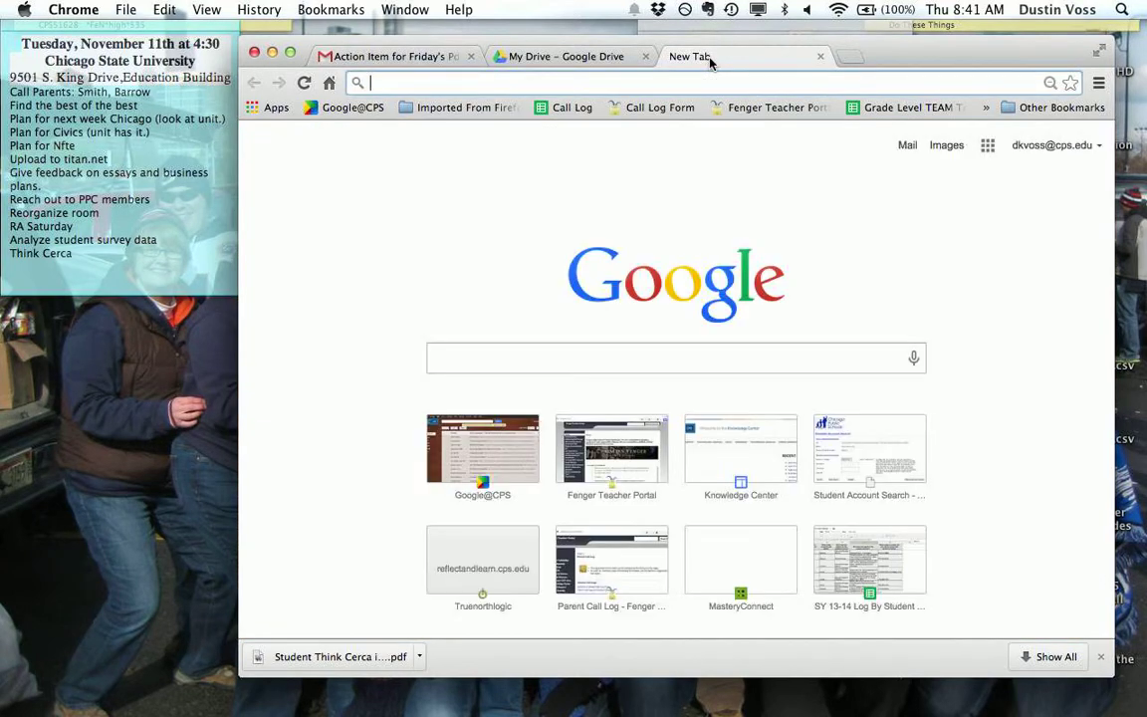
text(th)
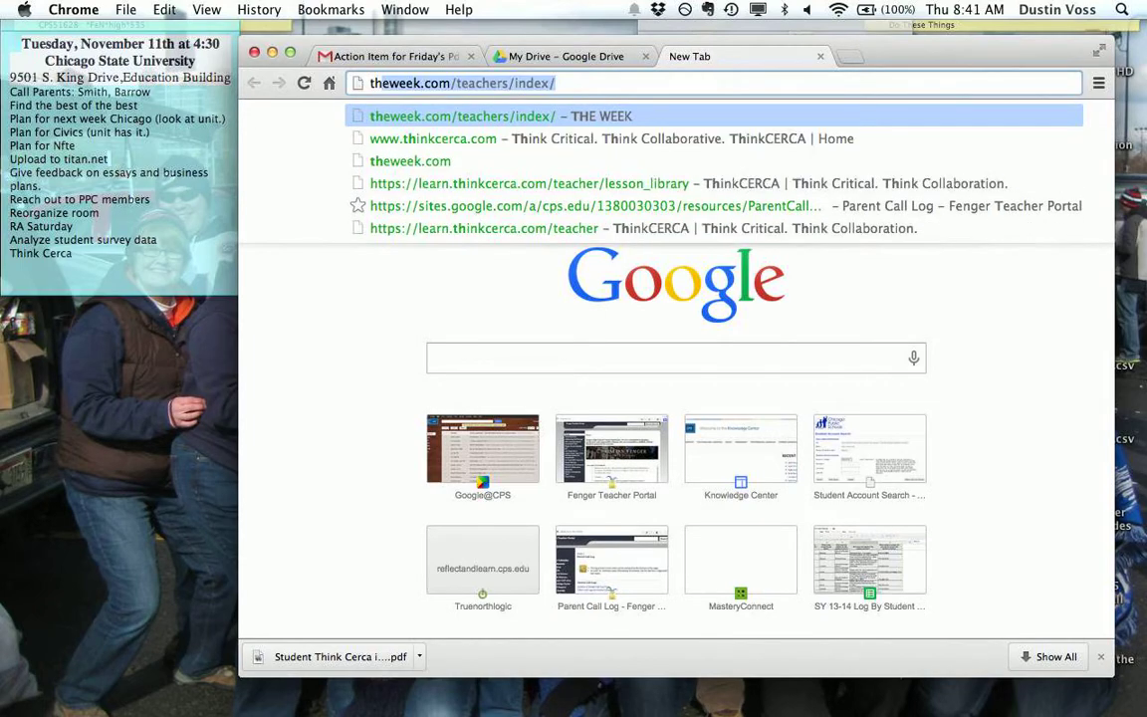
text(inkce)
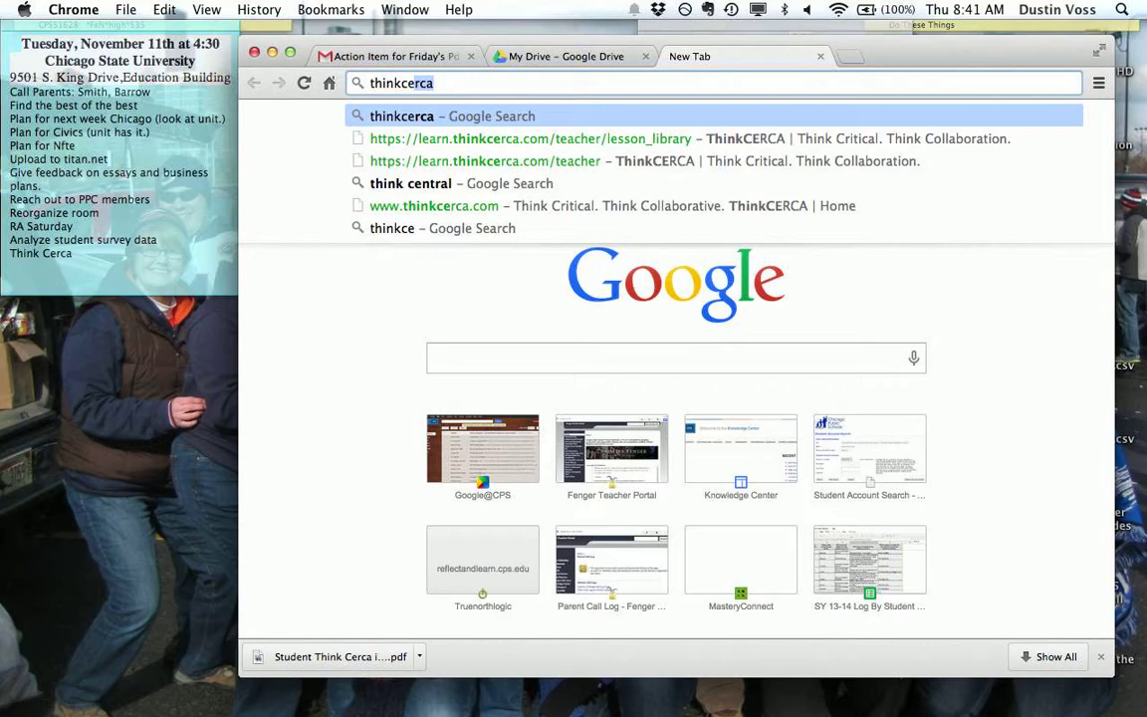
key(Return)
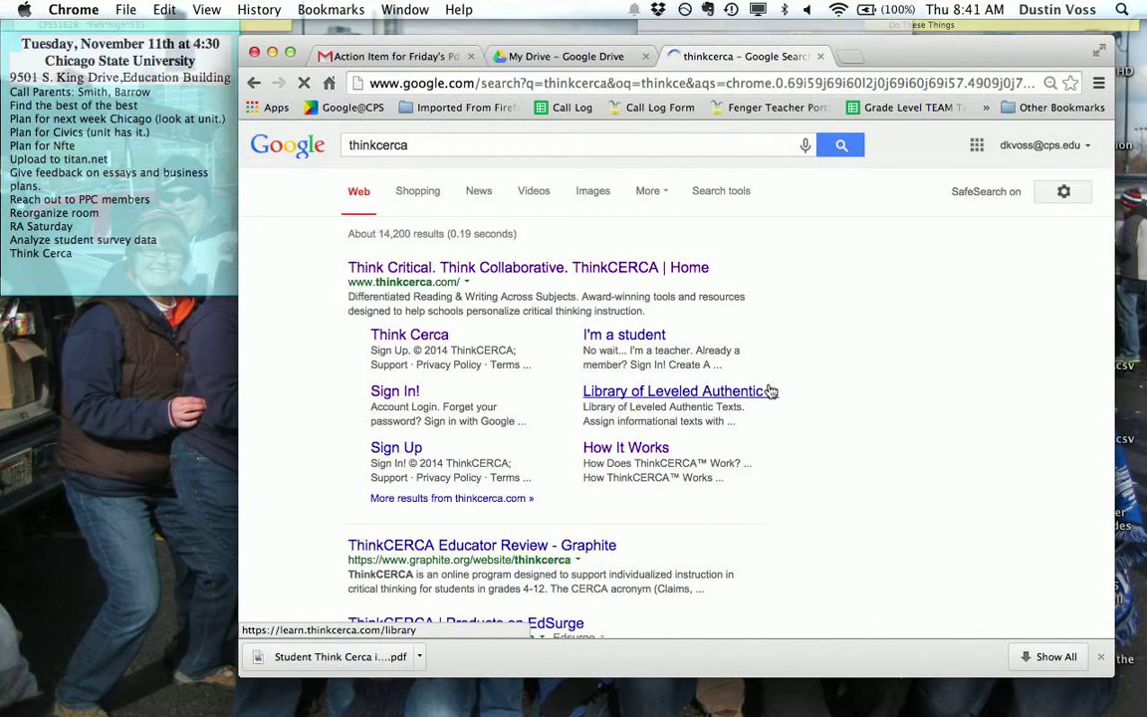
click(478, 266)
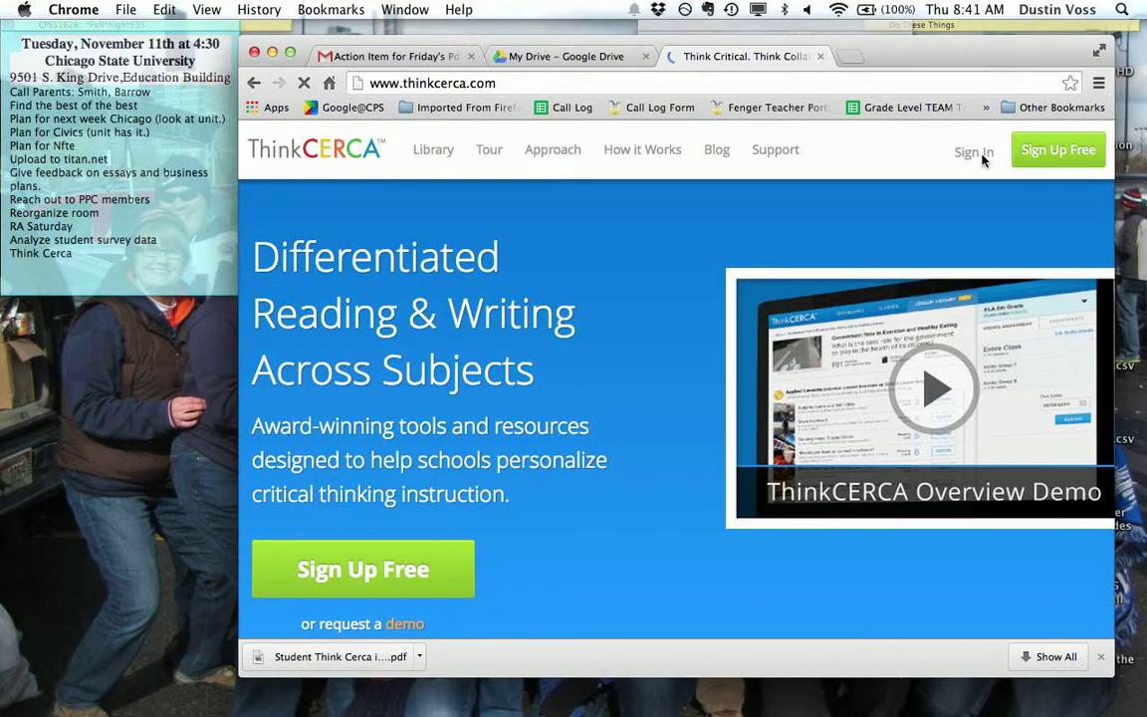
key(ctrl+super+f)
- Sign in to ThinkCERCA with the teacher account's e-mail address and password
click(890, 122)
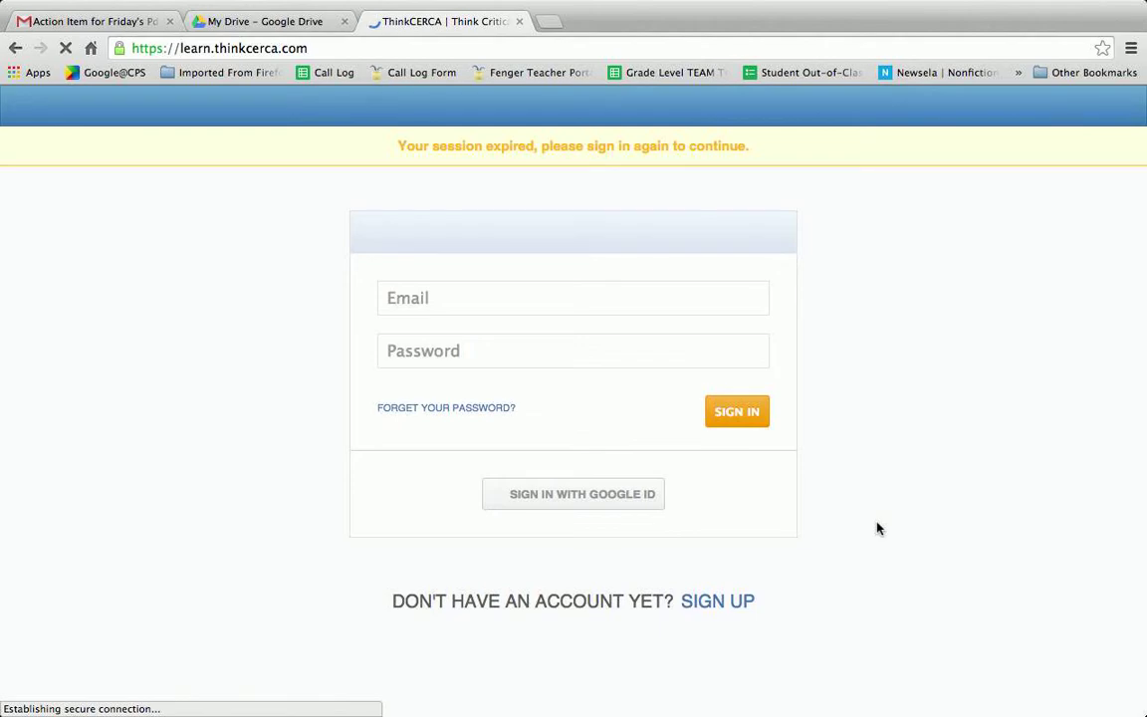
click(535, 305)
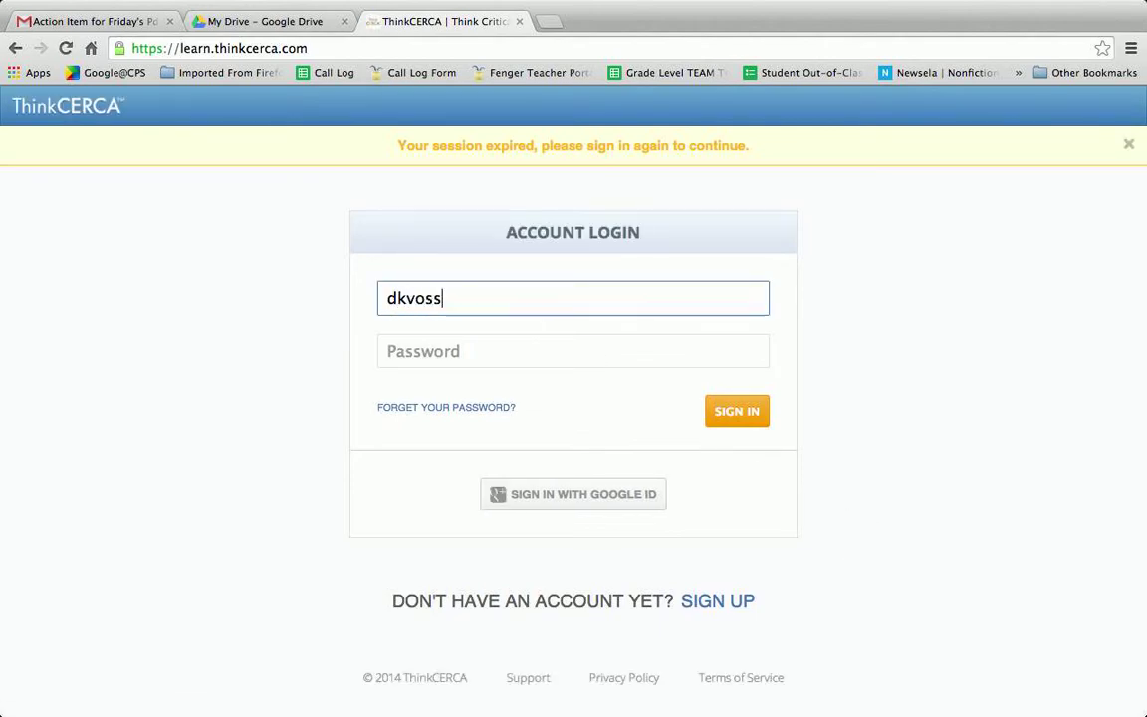
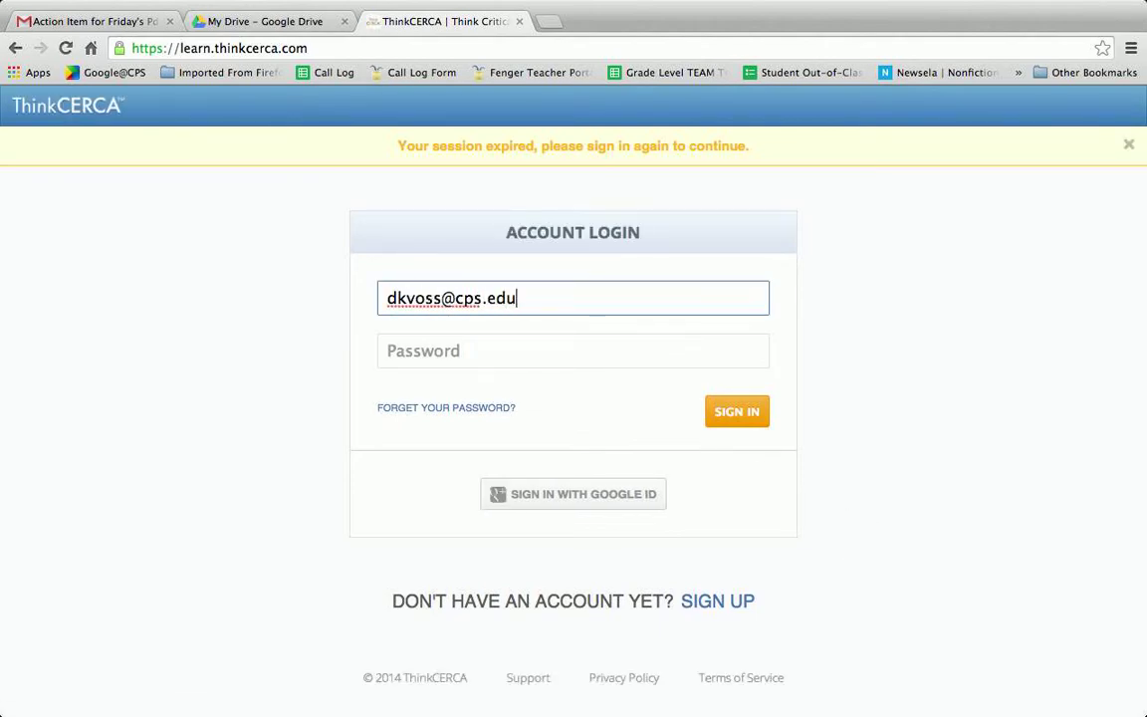
key(Tab)
text(**)
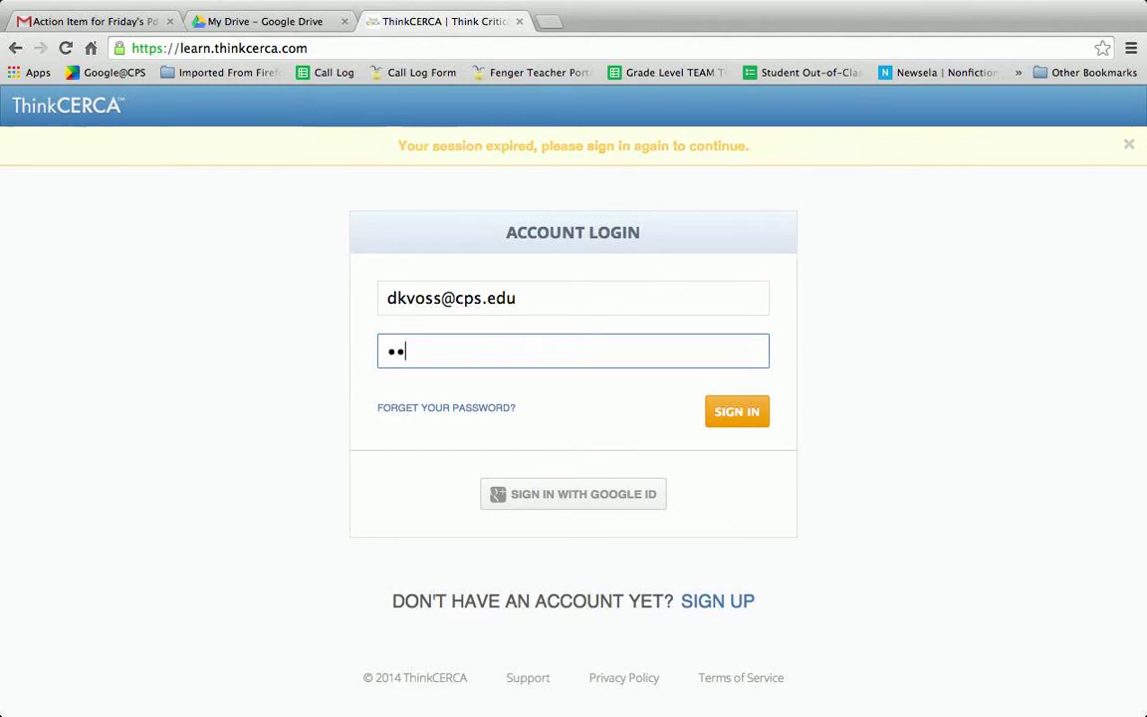
key(BackSpace)
key(BackSpace)
text(********)
click(736, 365)
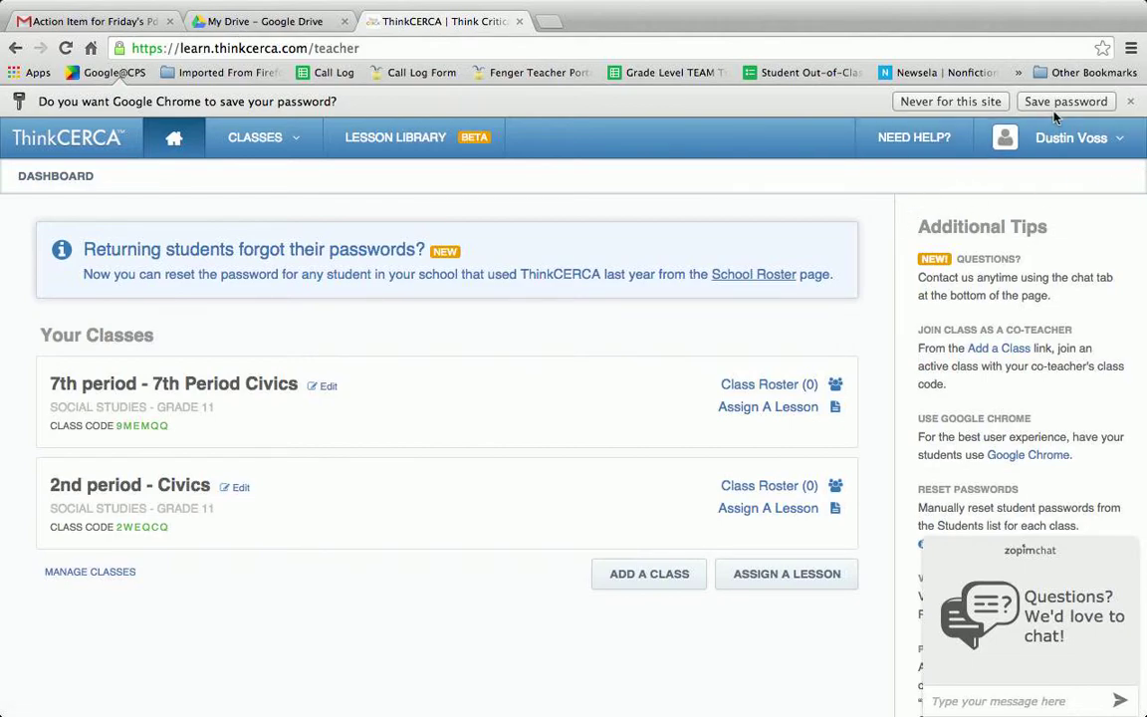
- Decline saving the password and check the Classes list on the dashboard
click(951, 101)
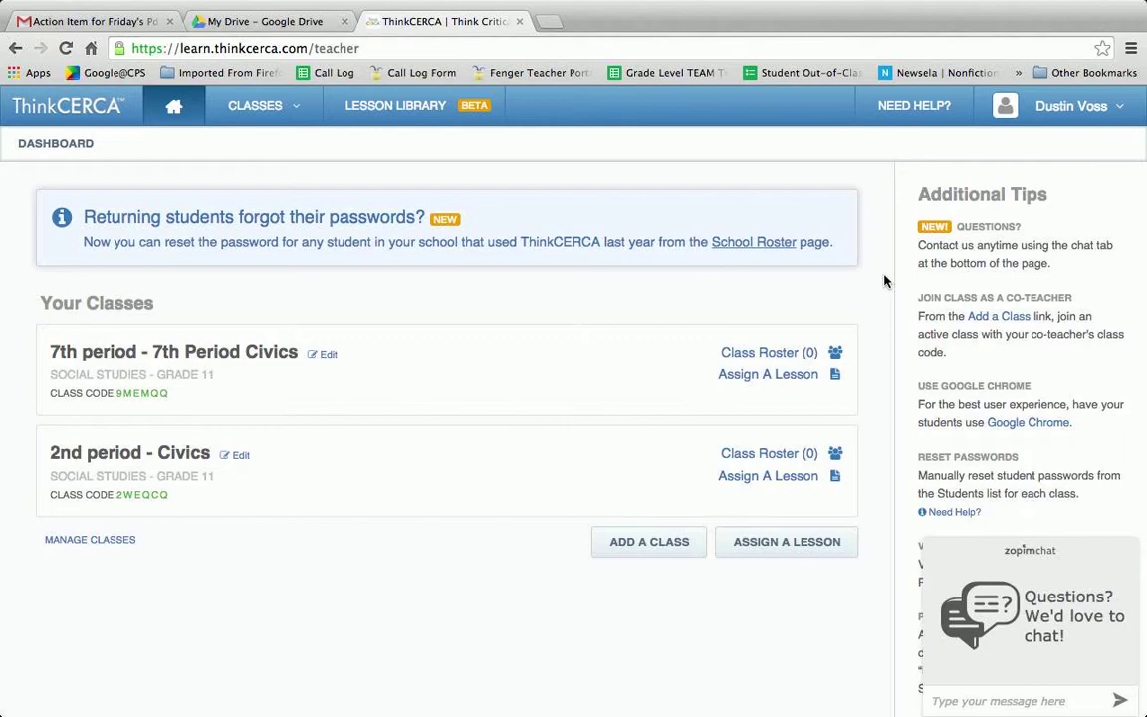
click(315, 107)
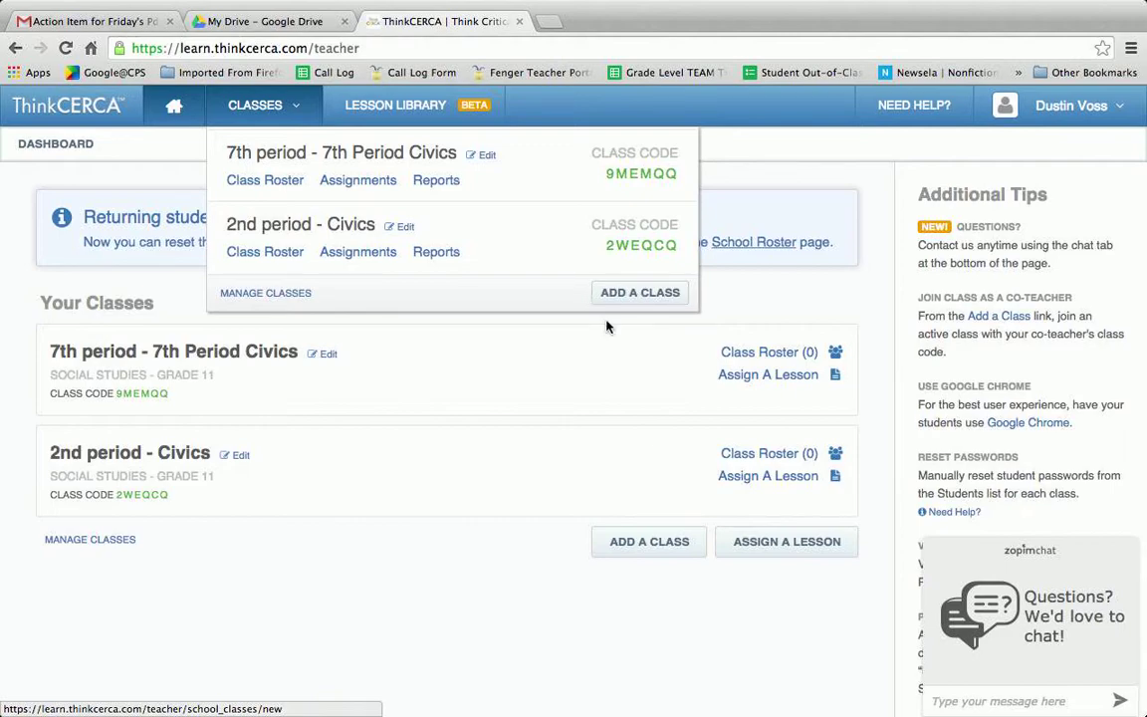
click(607, 328)
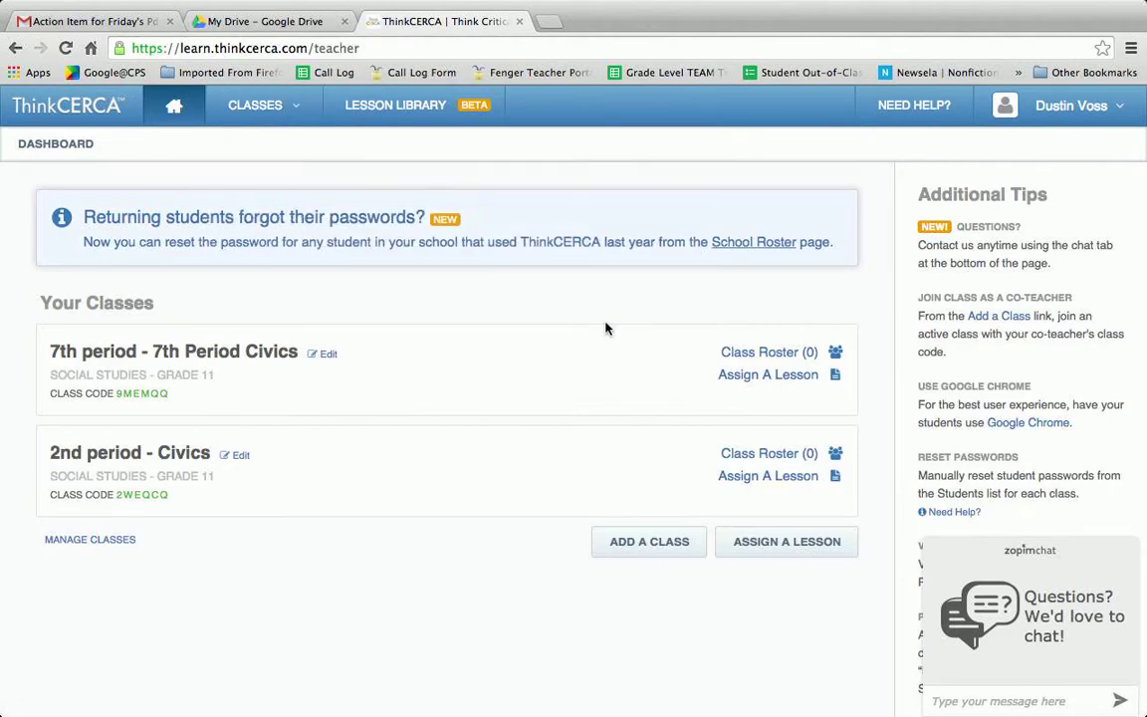
click(281, 100)
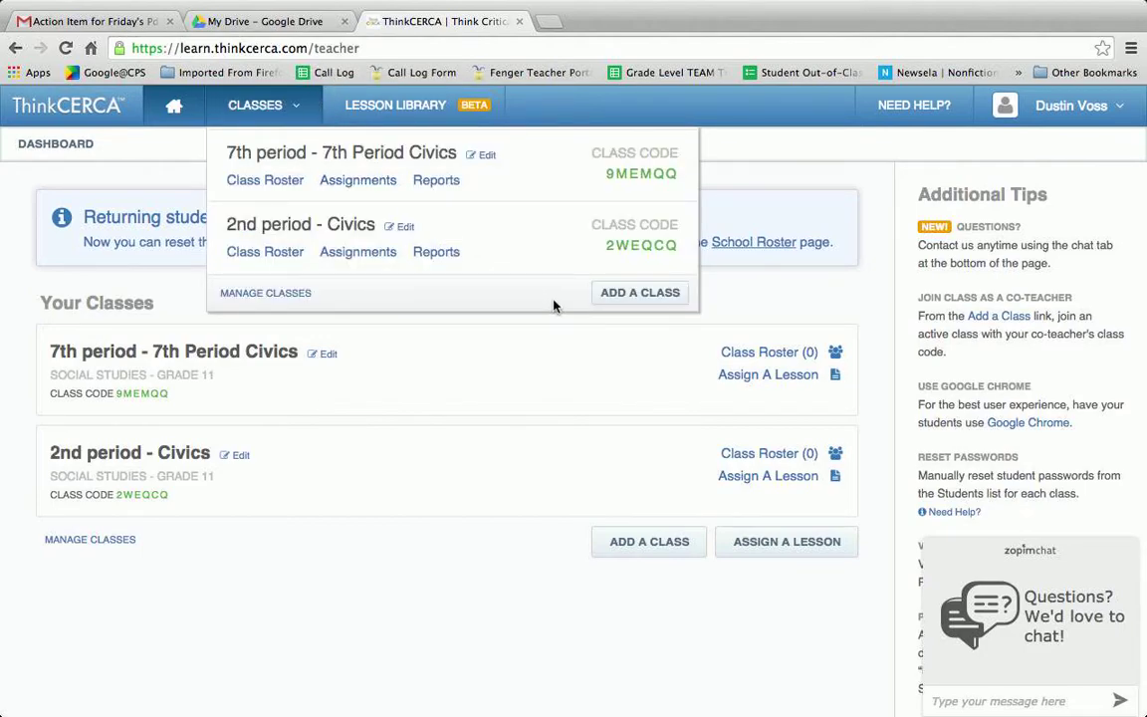
click(564, 379)
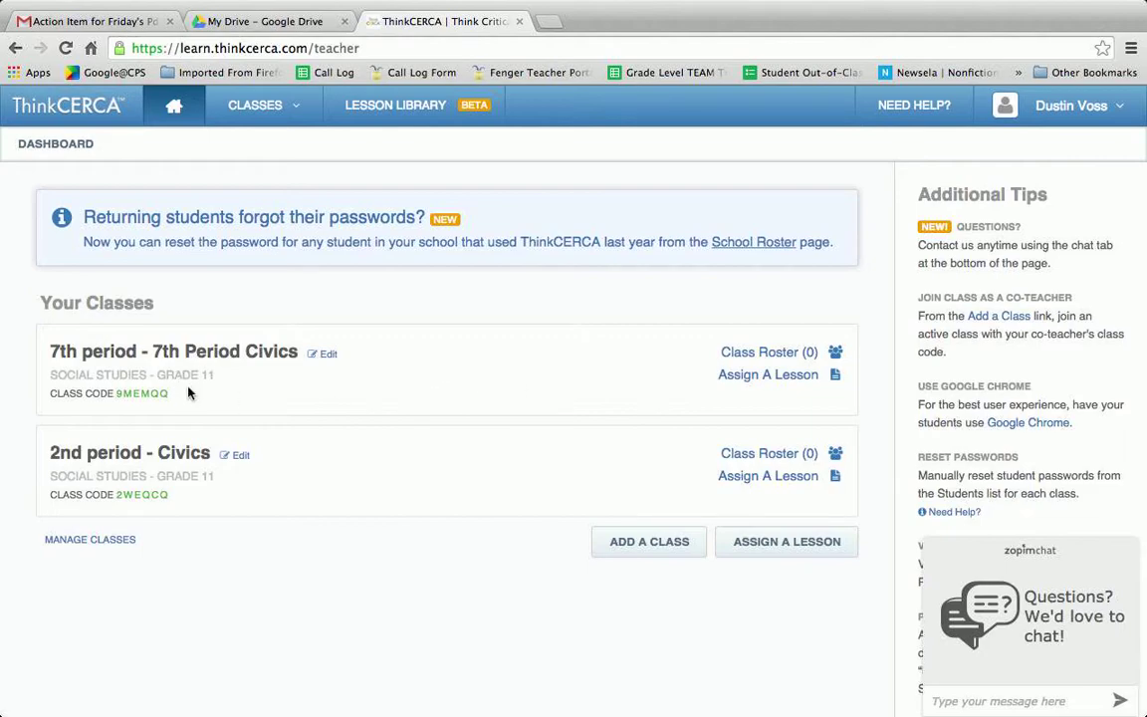
- Select the 7th period class code and minimize the help chat pop-up
drag(124, 394, 50, 394)
double_click(135, 394)
click(1102, 556)
click(1121, 365)
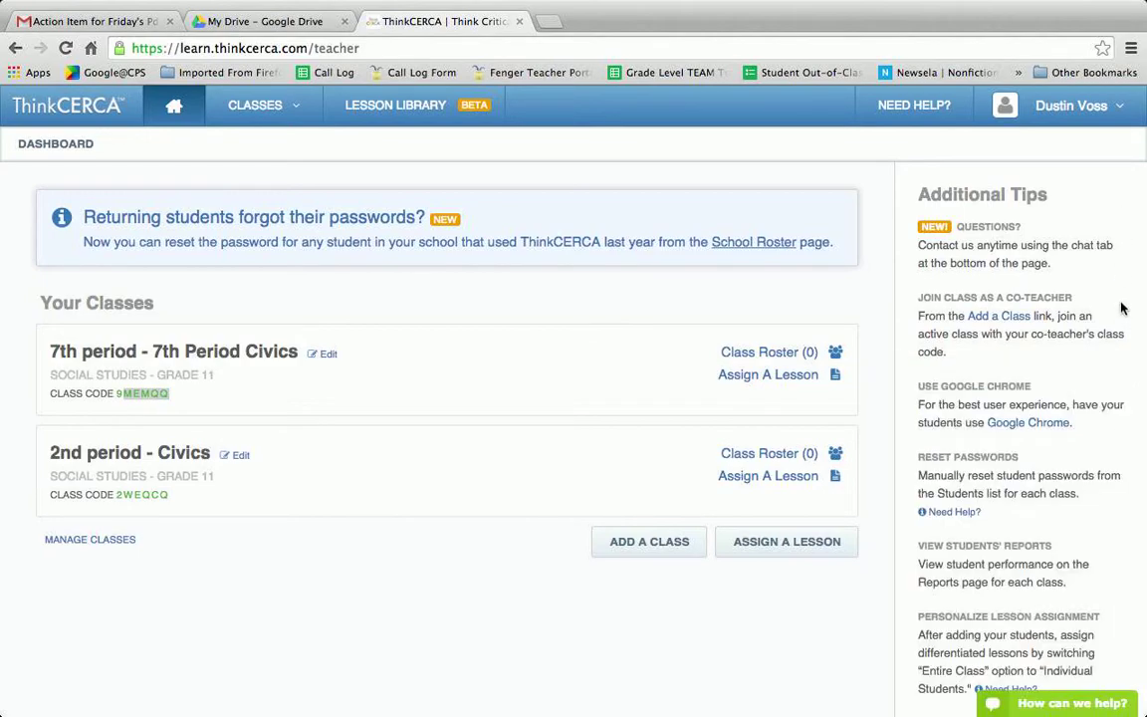
click(1115, 107)
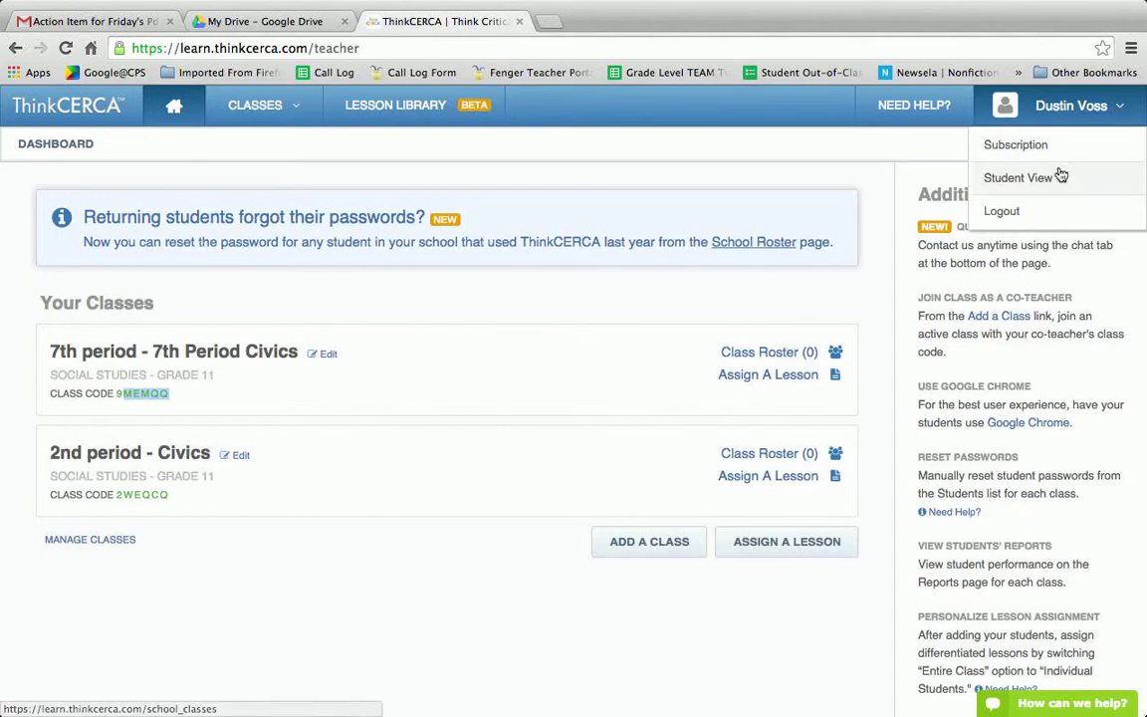
- Switch to Student View and scroll through the assignment list
click(996, 178)
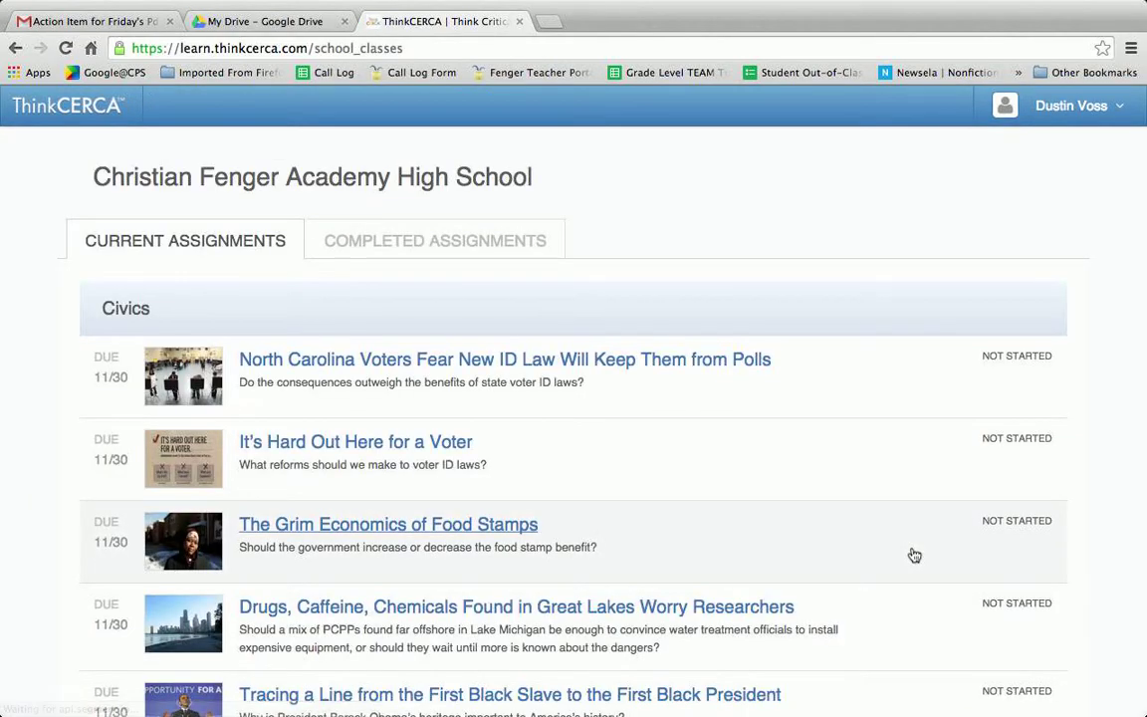
scroll(912, 553, down, 1)
scroll(914, 555, down, 5)
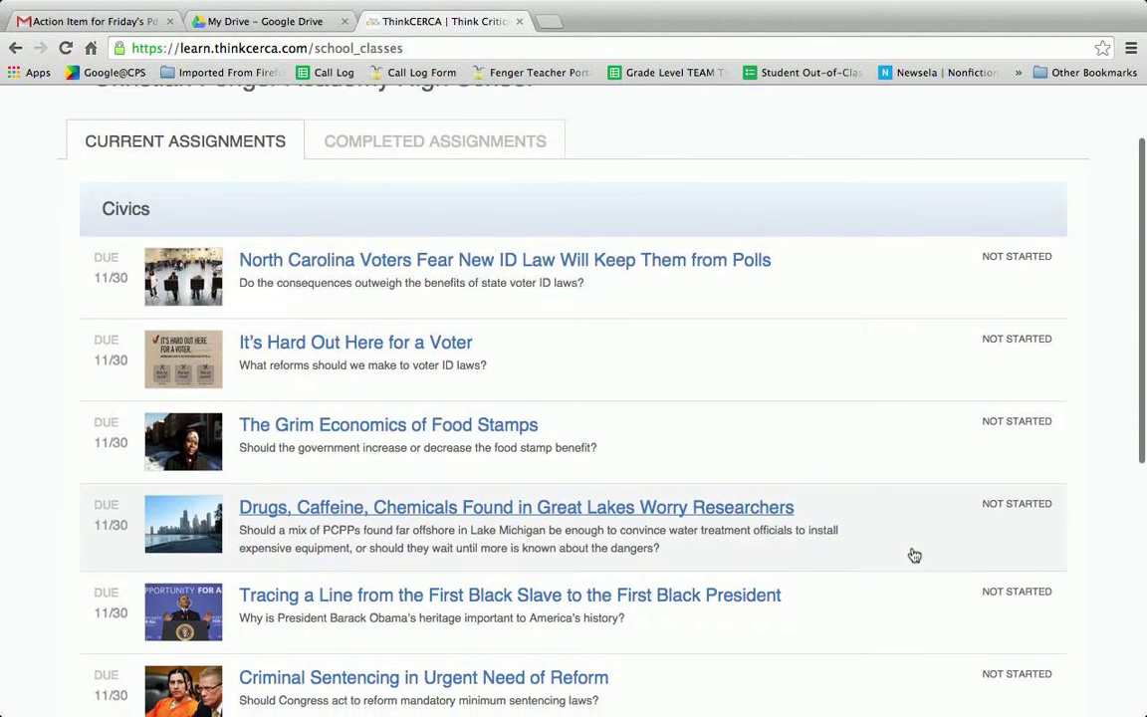
scroll(914, 555, down, 4)
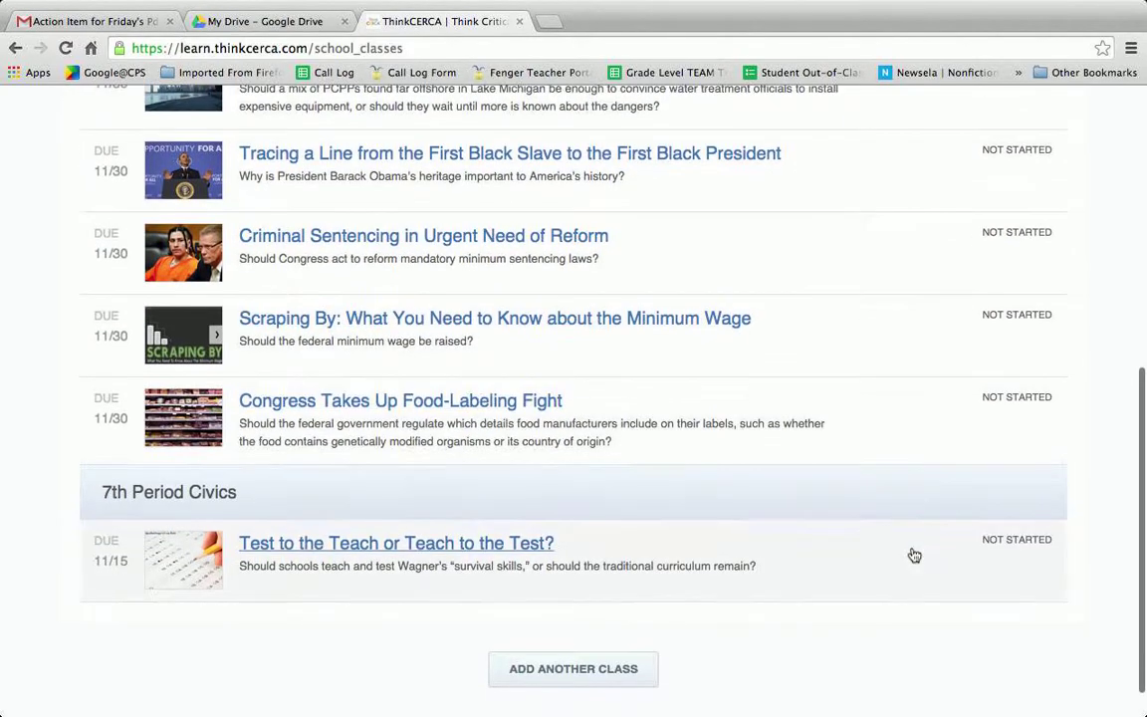
scroll(914, 555, up, 8)
scroll(914, 555, up, 1)
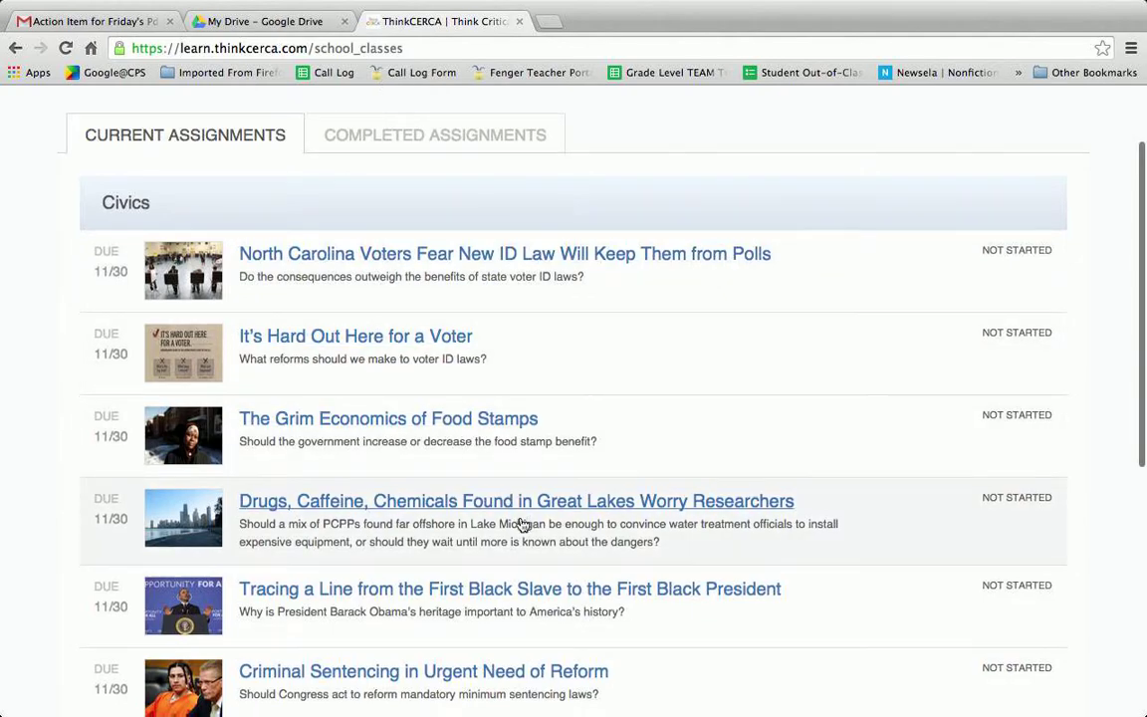
scroll(523, 525, down, 1)
scroll(523, 525, down, 3)
scroll(520, 523, down, 3)
scroll(520, 525, up, 5)
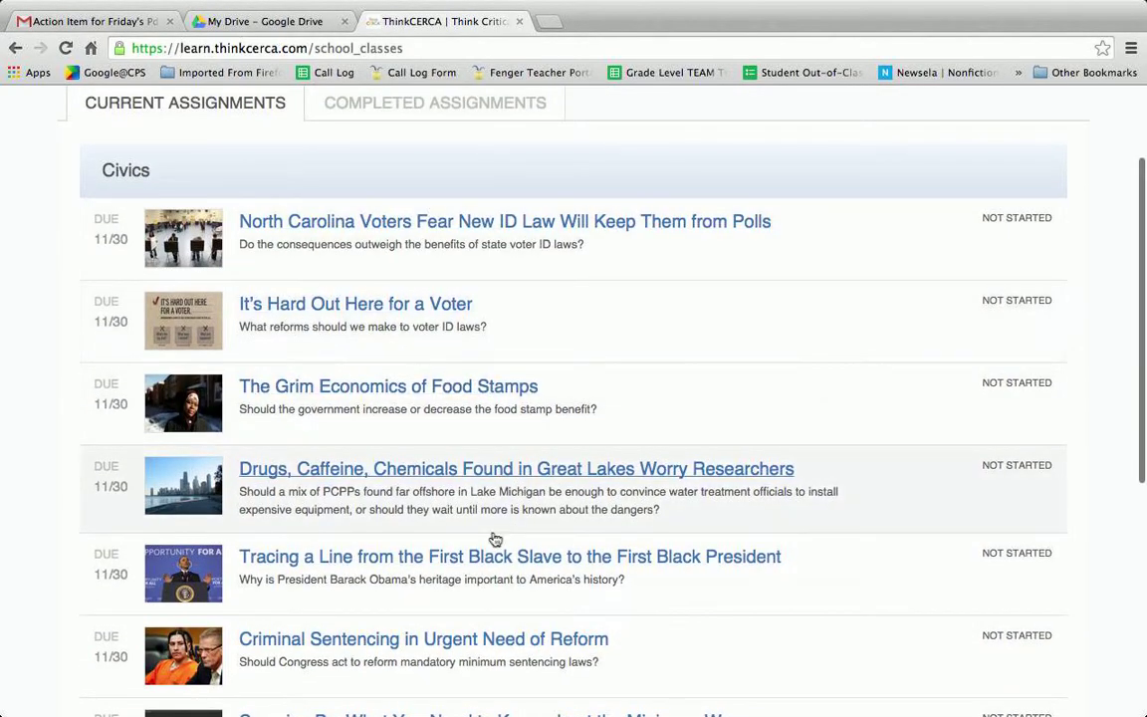
scroll(495, 538, down, 2)
scroll(495, 538, up, 4)
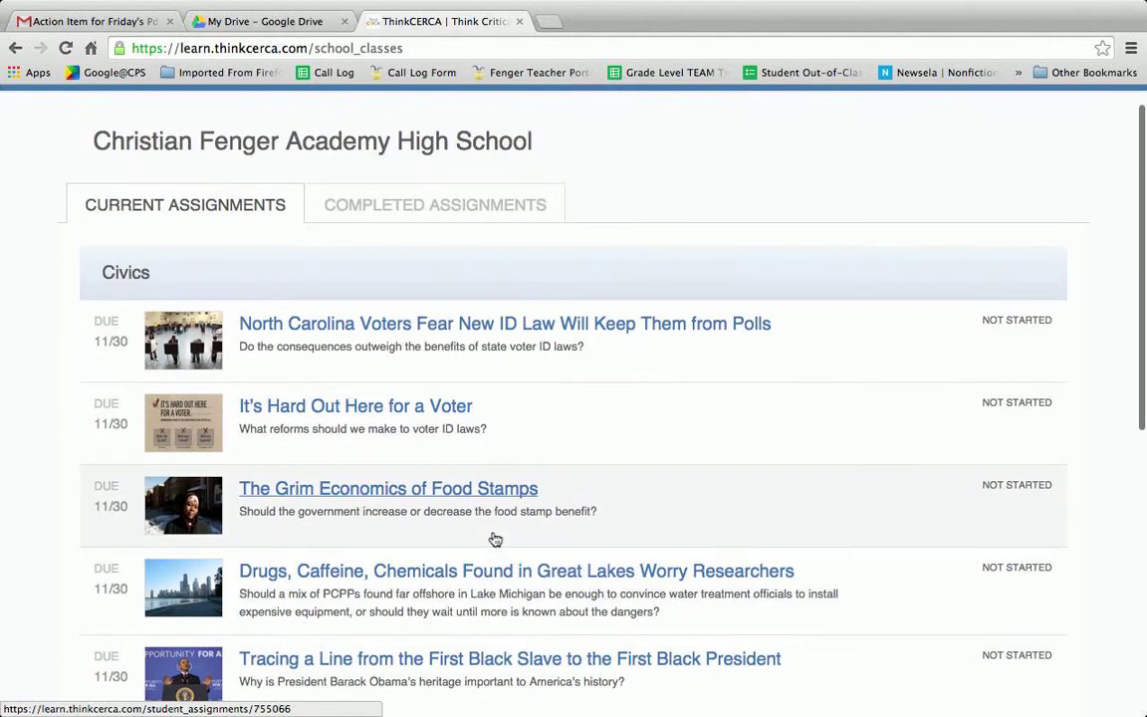
scroll(495, 539, down, 5)
scroll(495, 538, down, 6)
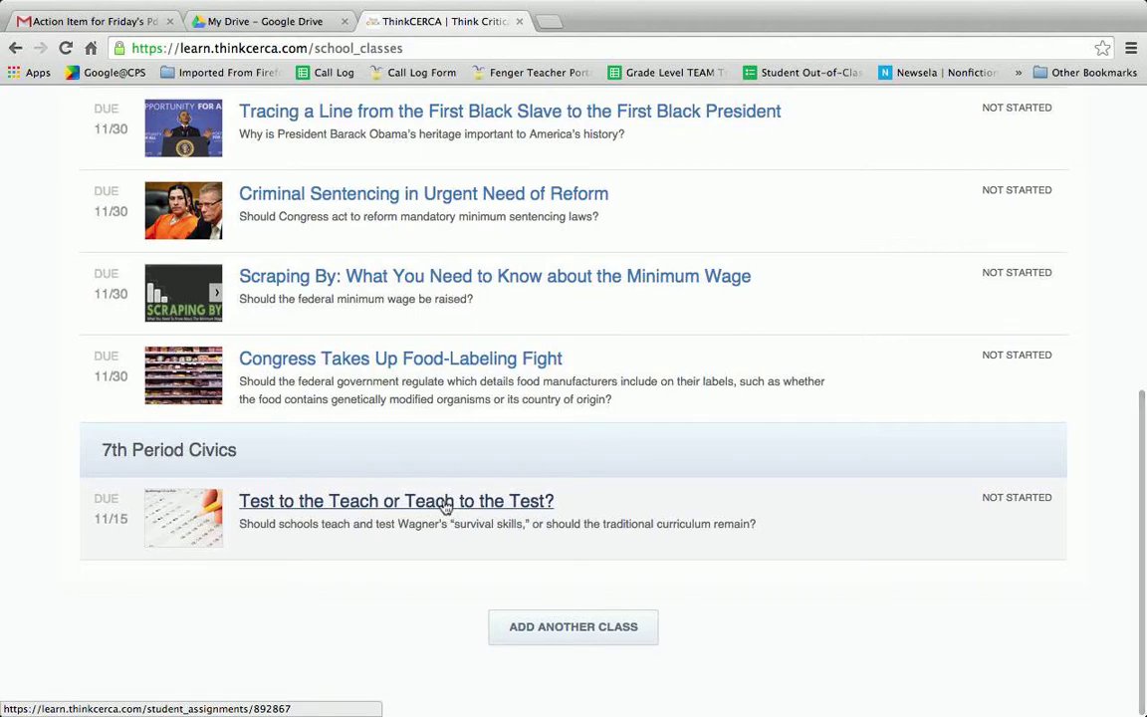
- Open the 'Test to the Teach or Teach to the Test?' assignment
click(445, 505)
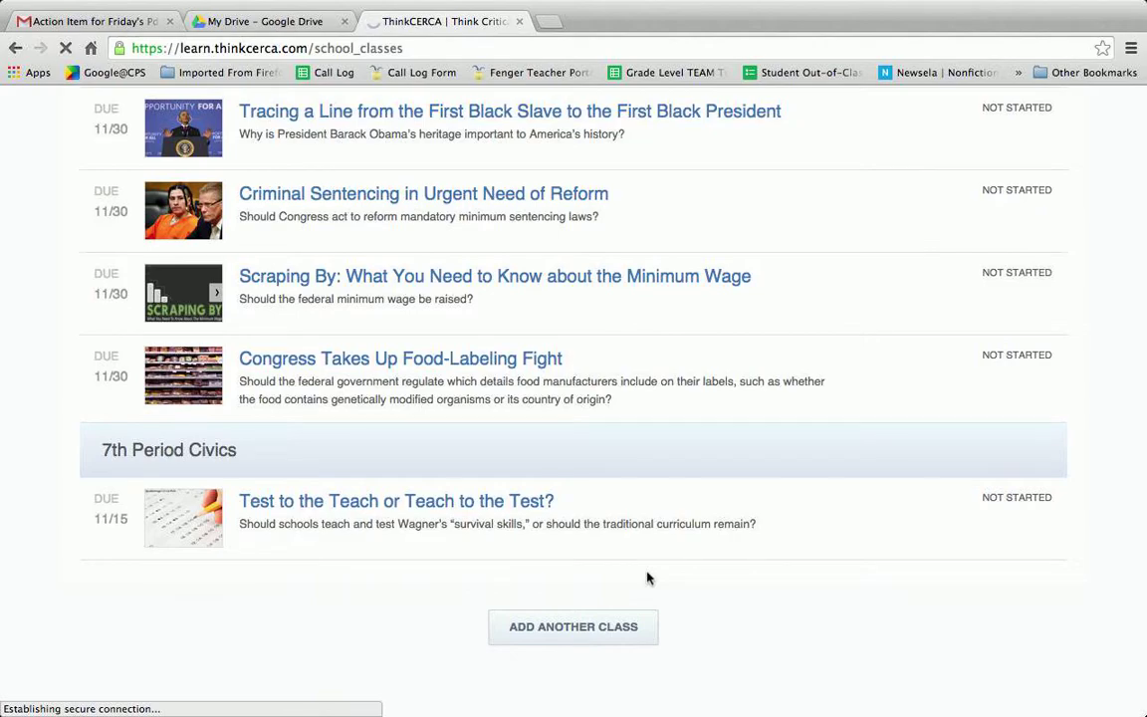
scroll(647, 578, up, 10)
scroll(647, 579, down, 10)
- Search thinkcerca in a fresh tab, then return to the lesson tab
click(551, 21)
text(think)
key(Return)
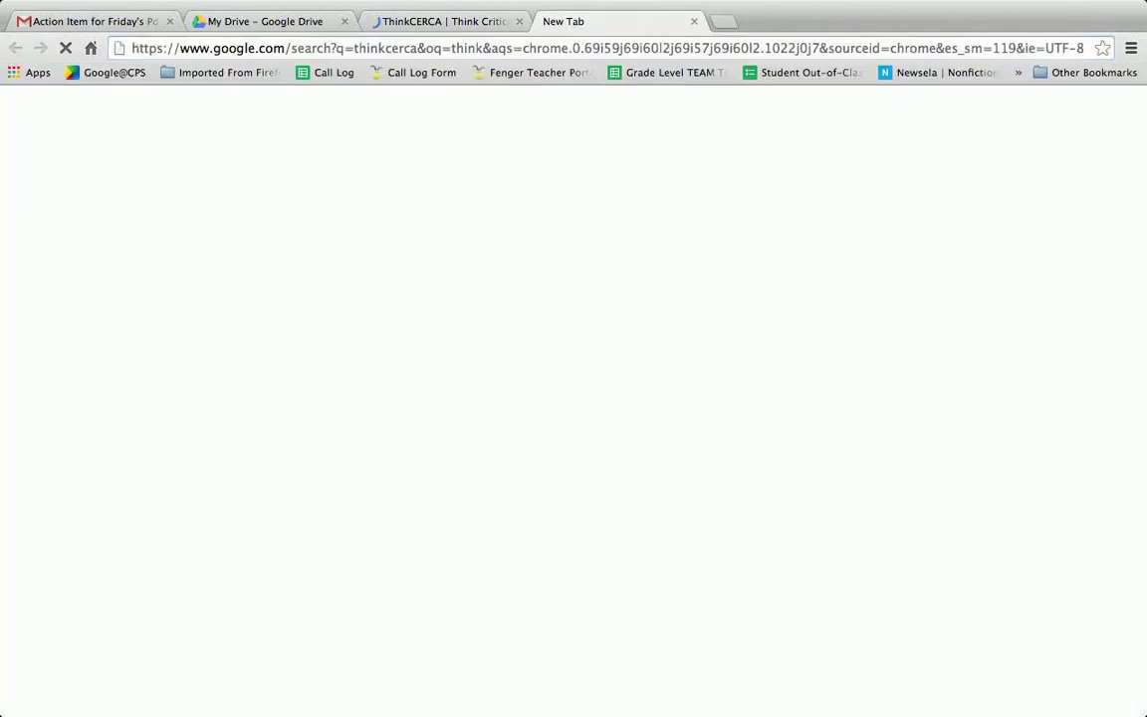
click(448, 22)
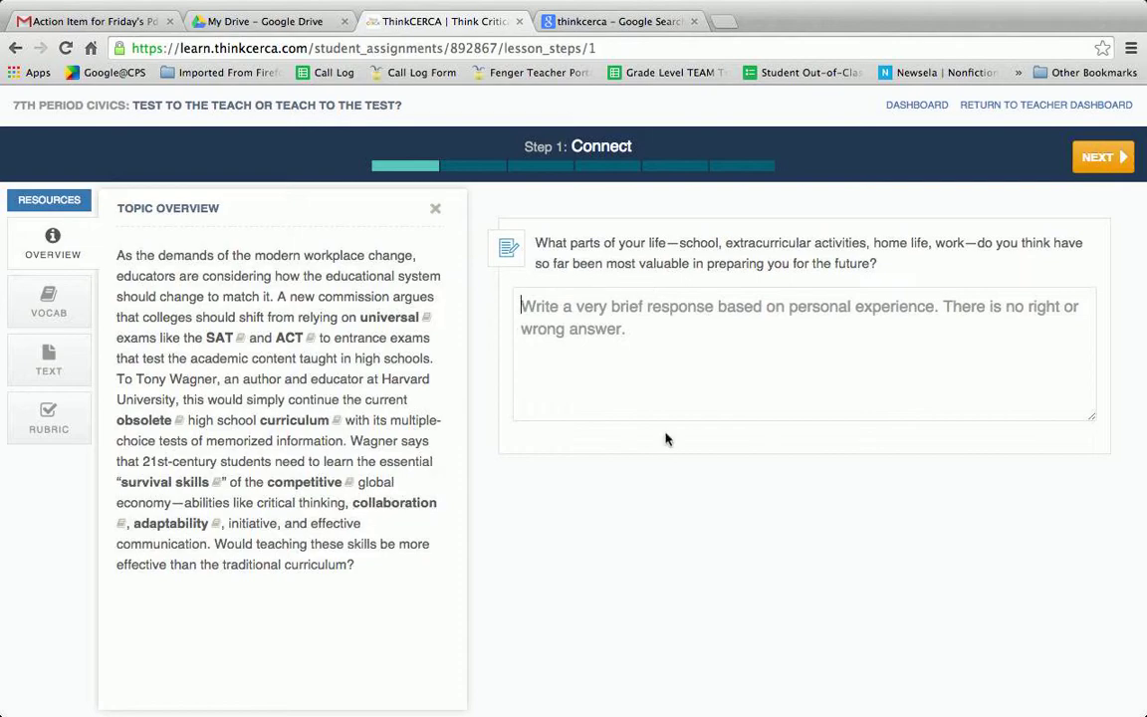
- Review the Connect question, choose a personal-experience response, and advance to the Read step
drag(878, 263, 533, 242)
click(687, 343)
click(1097, 158)
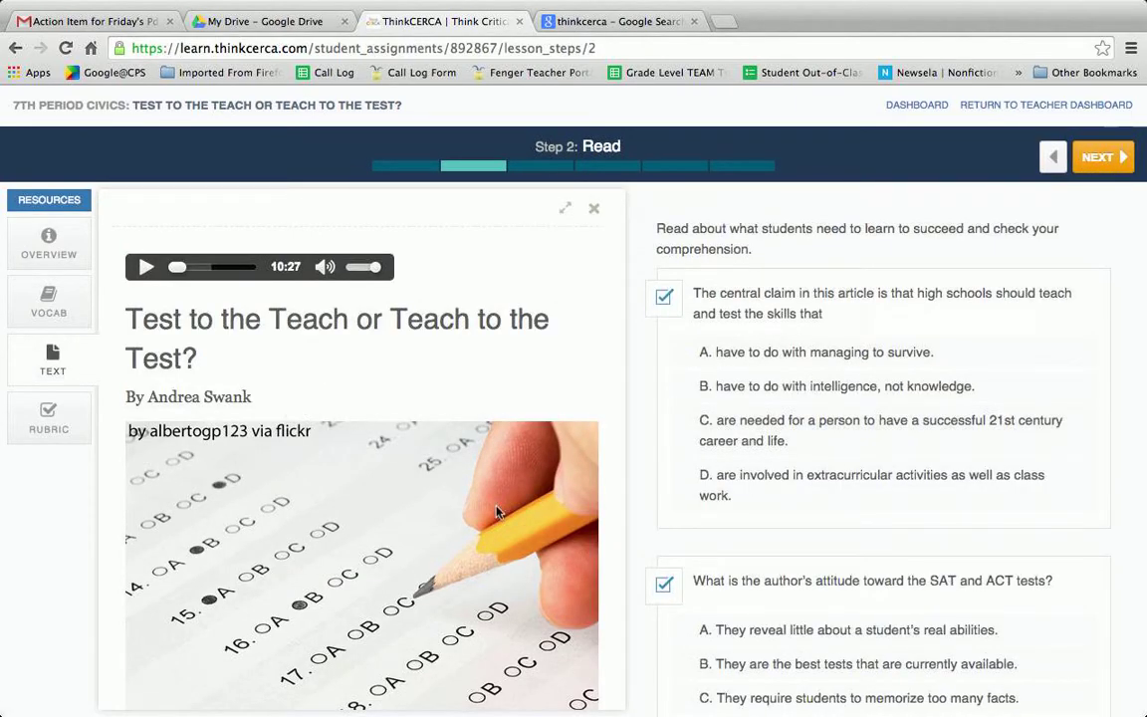
- Scroll through the Read article and questions, then advance to Step 3: Engage with the Text
scroll(446, 454, down, 15)
scroll(495, 507, up, 15)
scroll(1031, 501, down, 10)
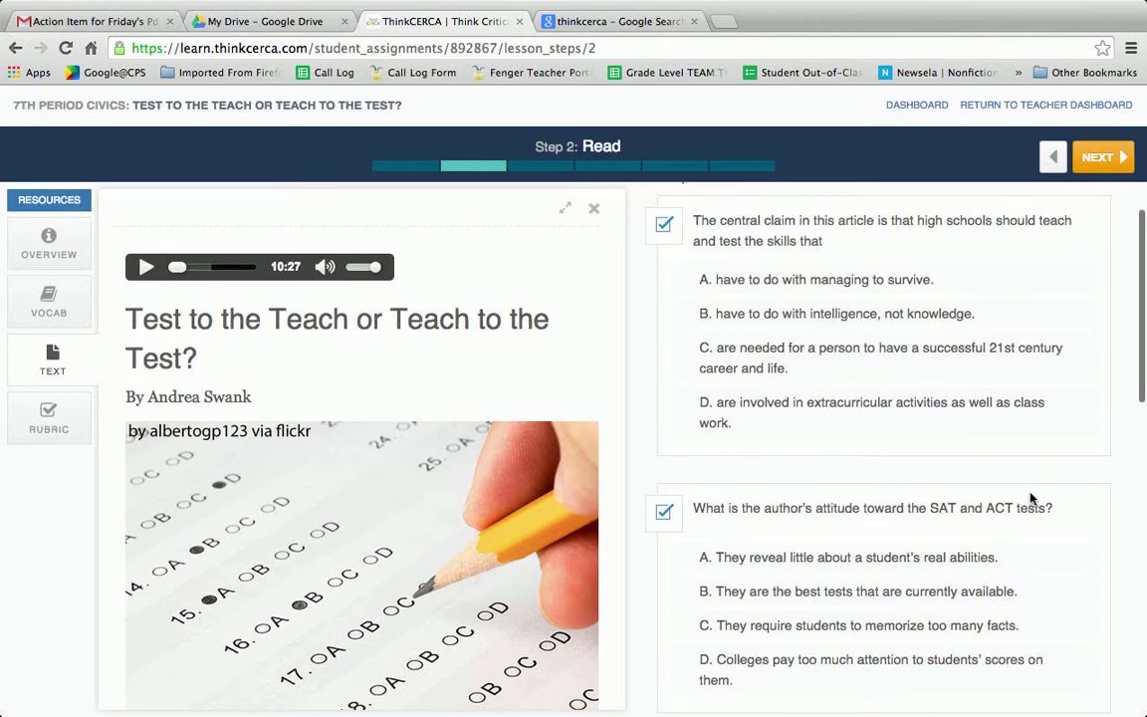
scroll(1031, 499, down, 3)
scroll(1031, 499, up, 10)
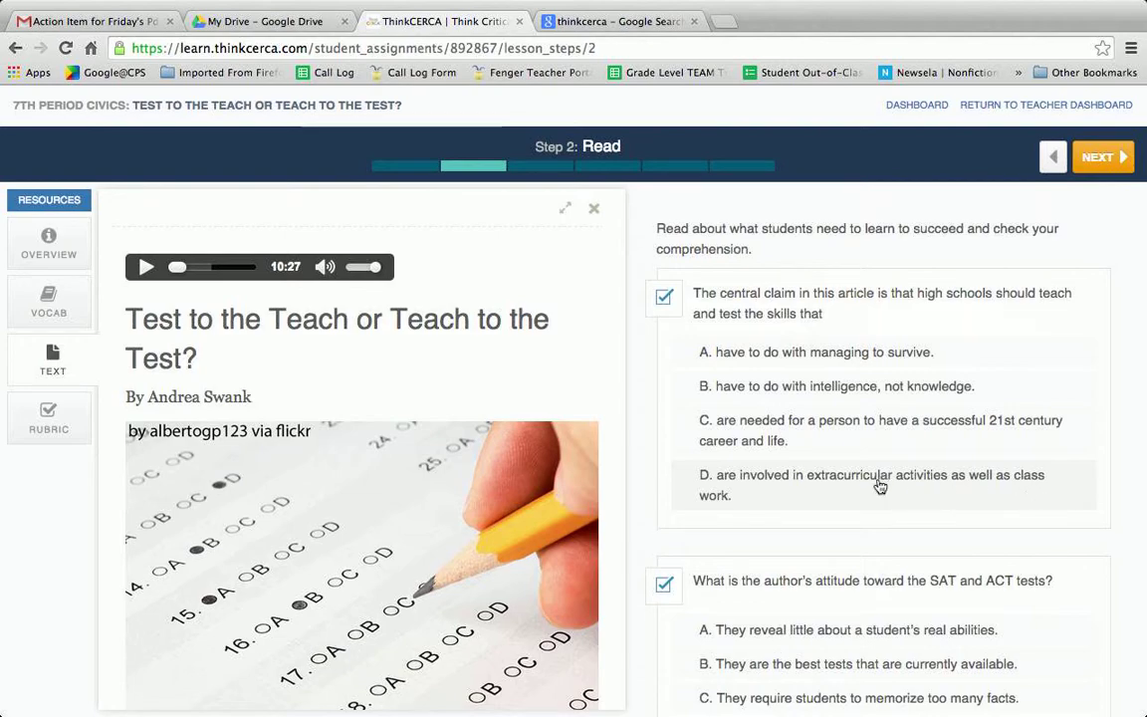
scroll(468, 359, down, 10)
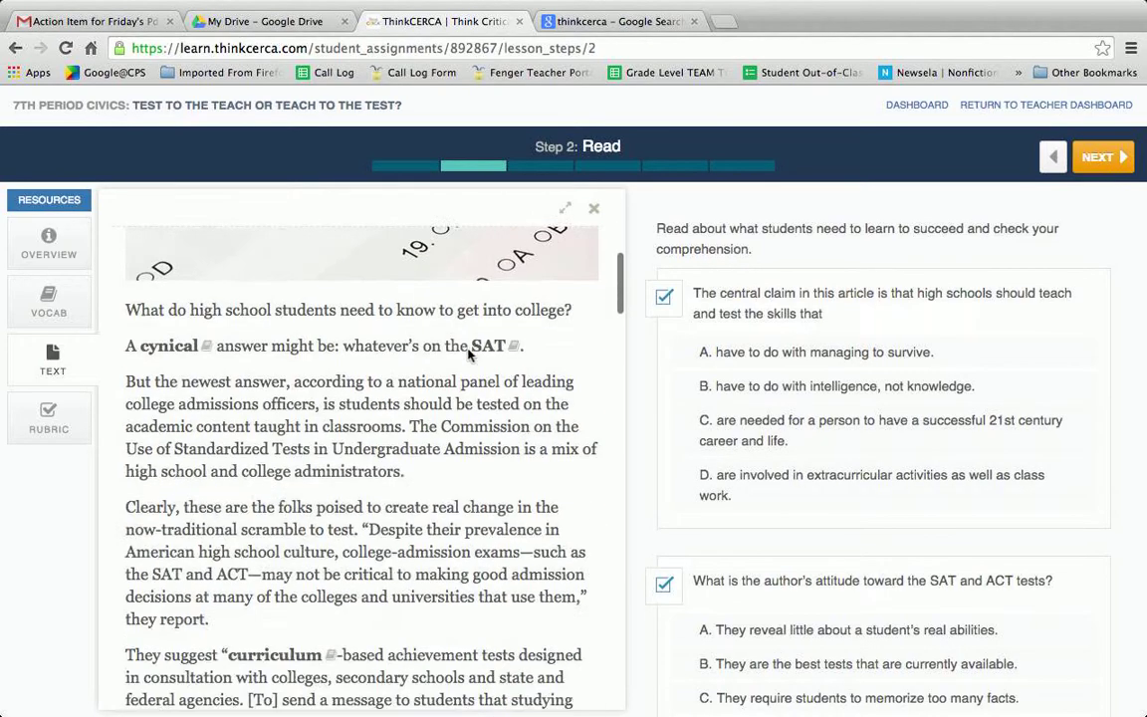
scroll(469, 359, up, 10)
click(1102, 157)
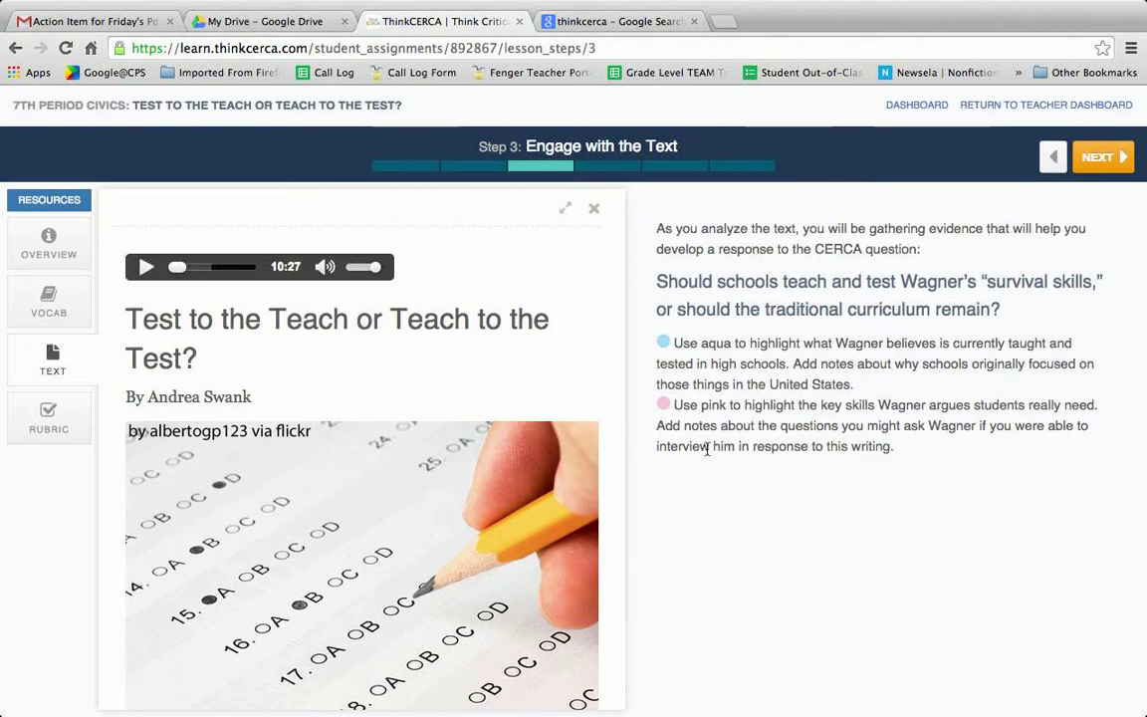
- Scroll through the article in the Text panel, then advance to Step 4: Summarize
scroll(491, 414, down, 5)
scroll(548, 468, down, 12)
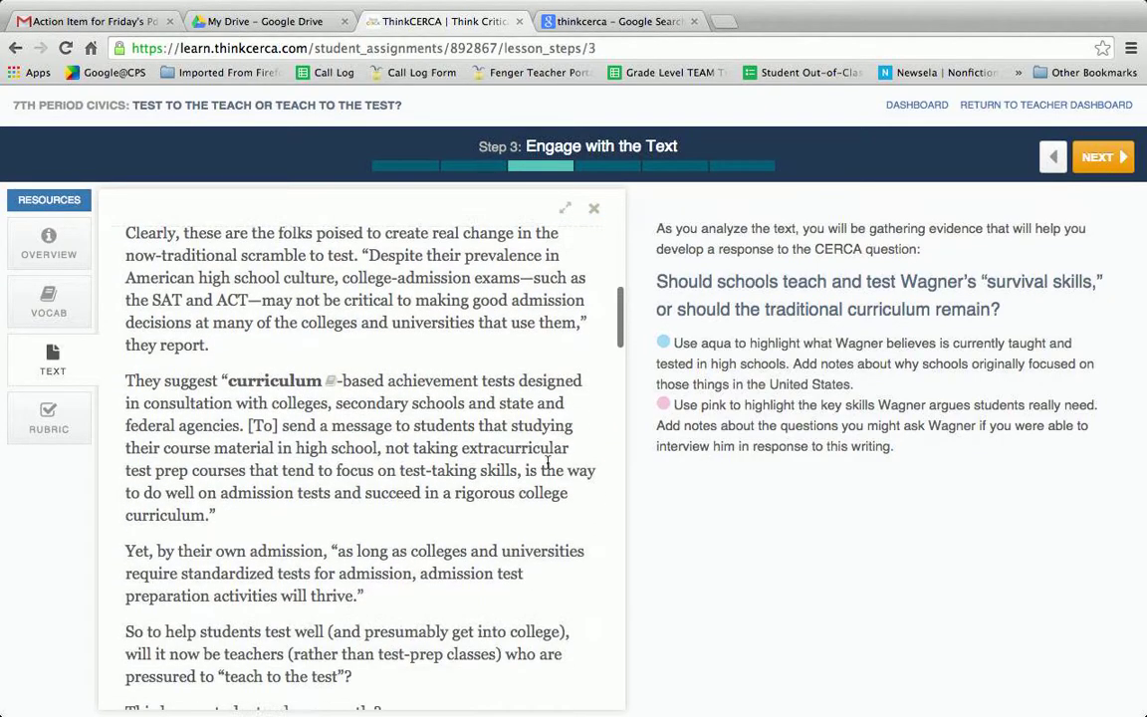
scroll(547, 468, down, 9)
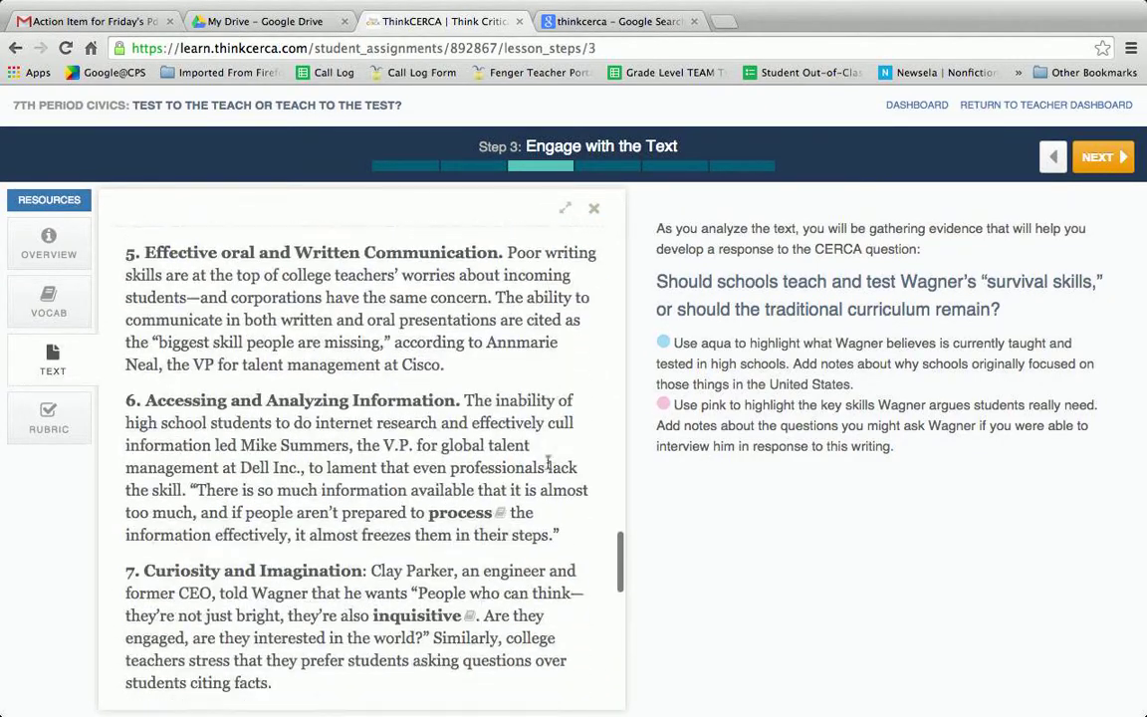
scroll(547, 468, up, 11)
scroll(546, 468, up, 20)
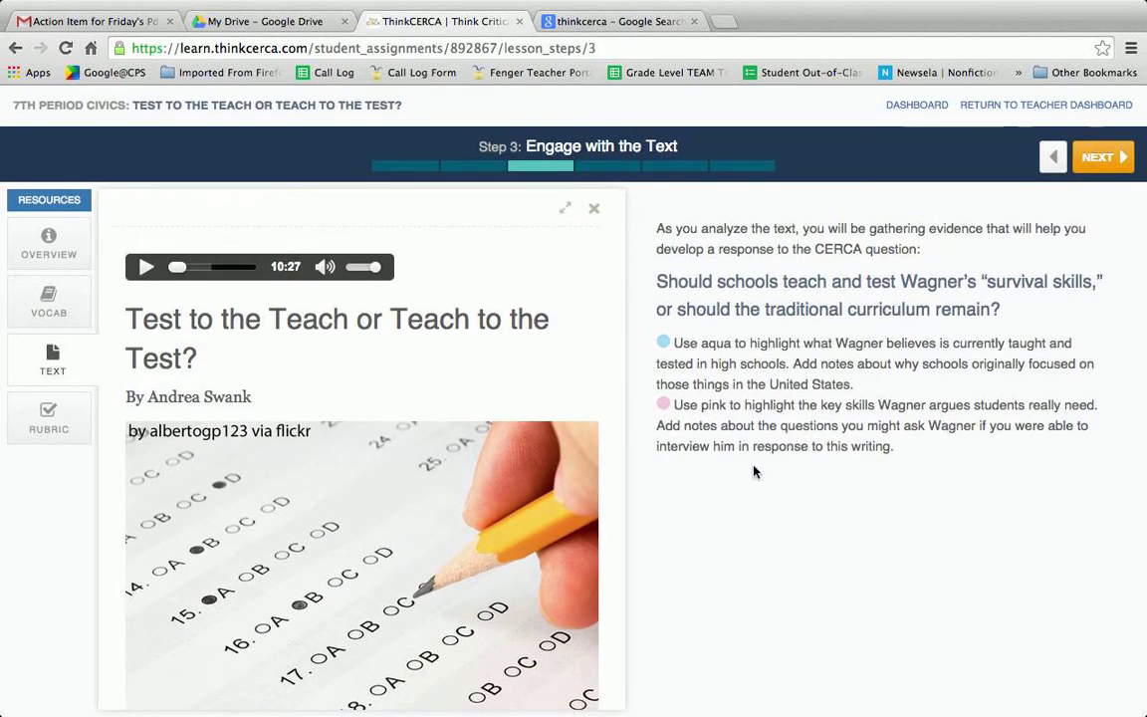
scroll(620, 594, down, 1)
scroll(619, 594, up, 1)
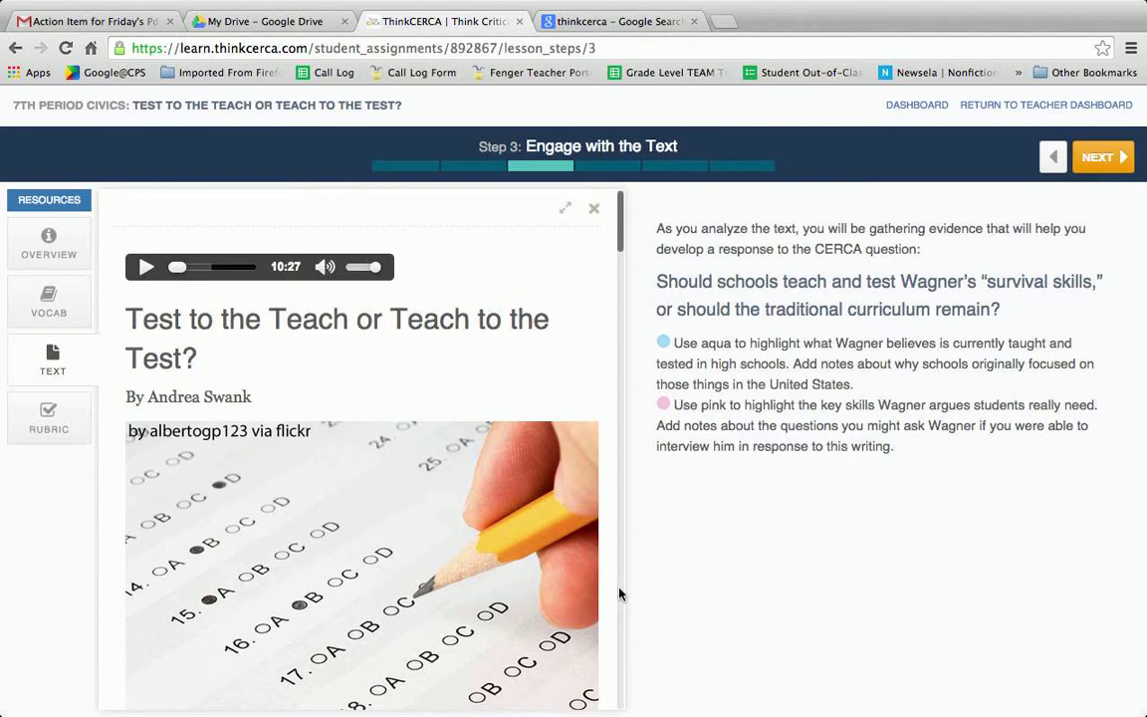
scroll(620, 595, down, 5)
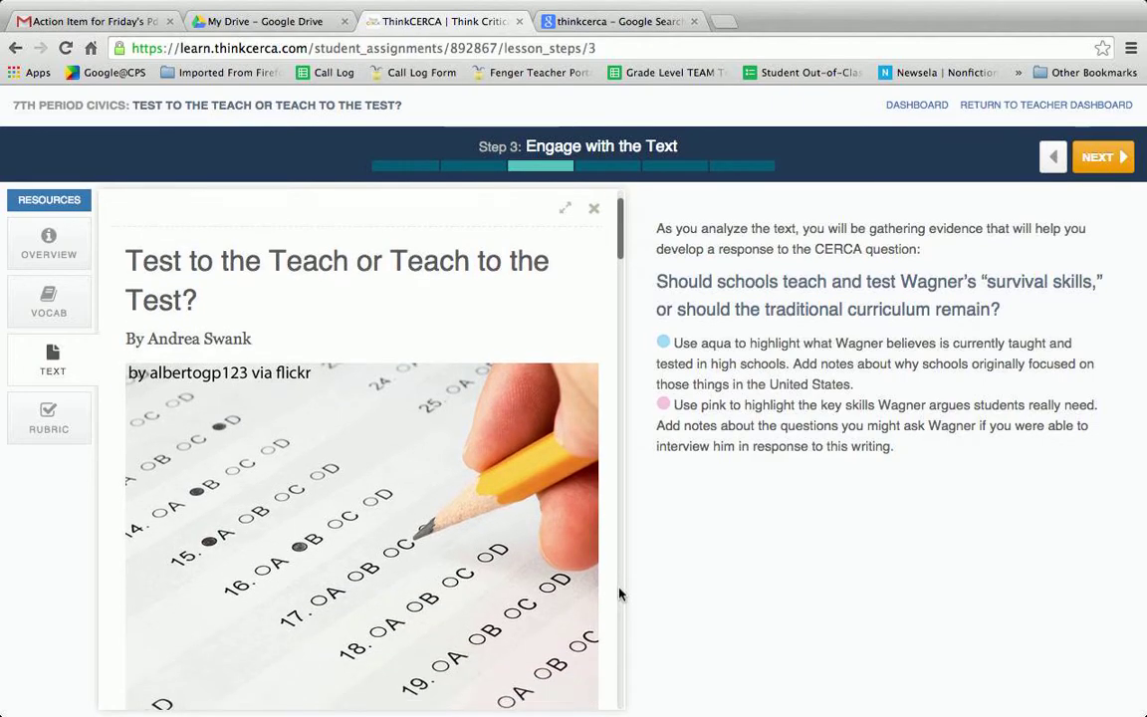
scroll(620, 594, down, 2)
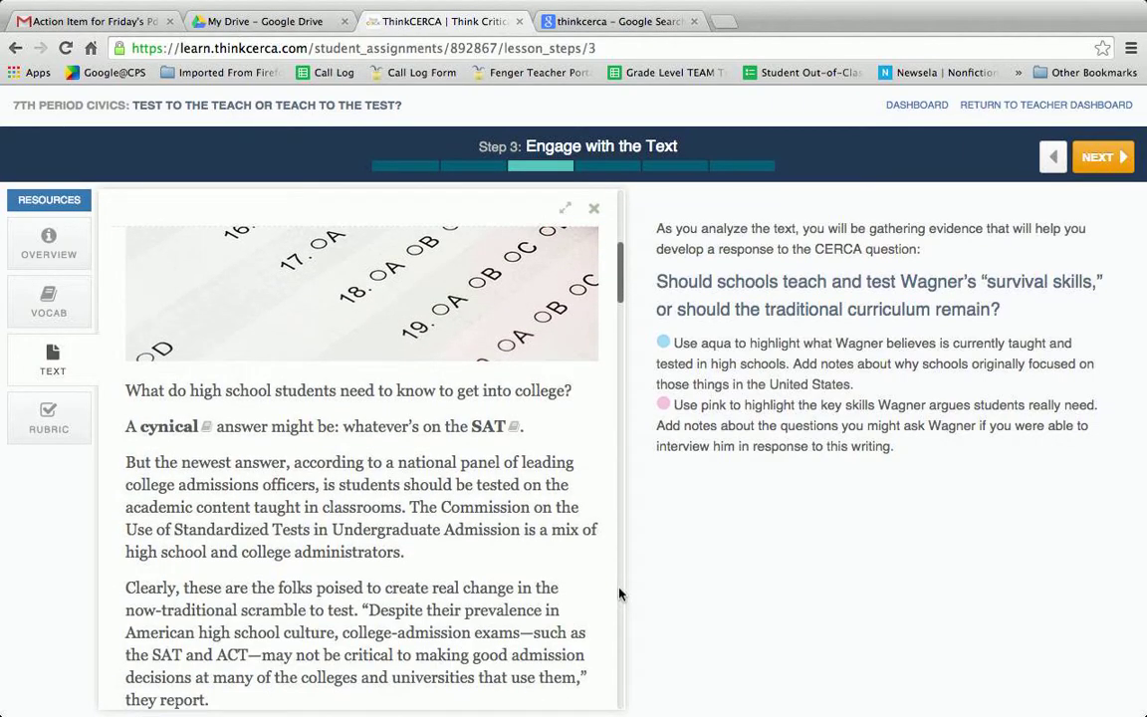
scroll(620, 594, up, 7)
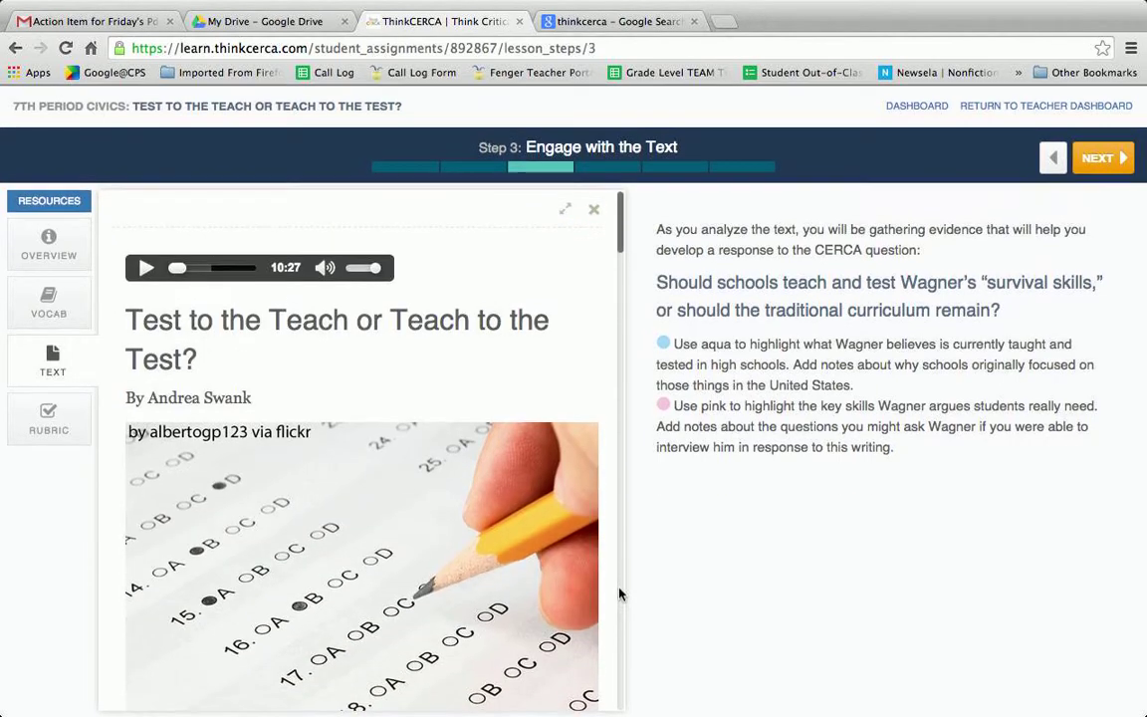
click(1101, 156)
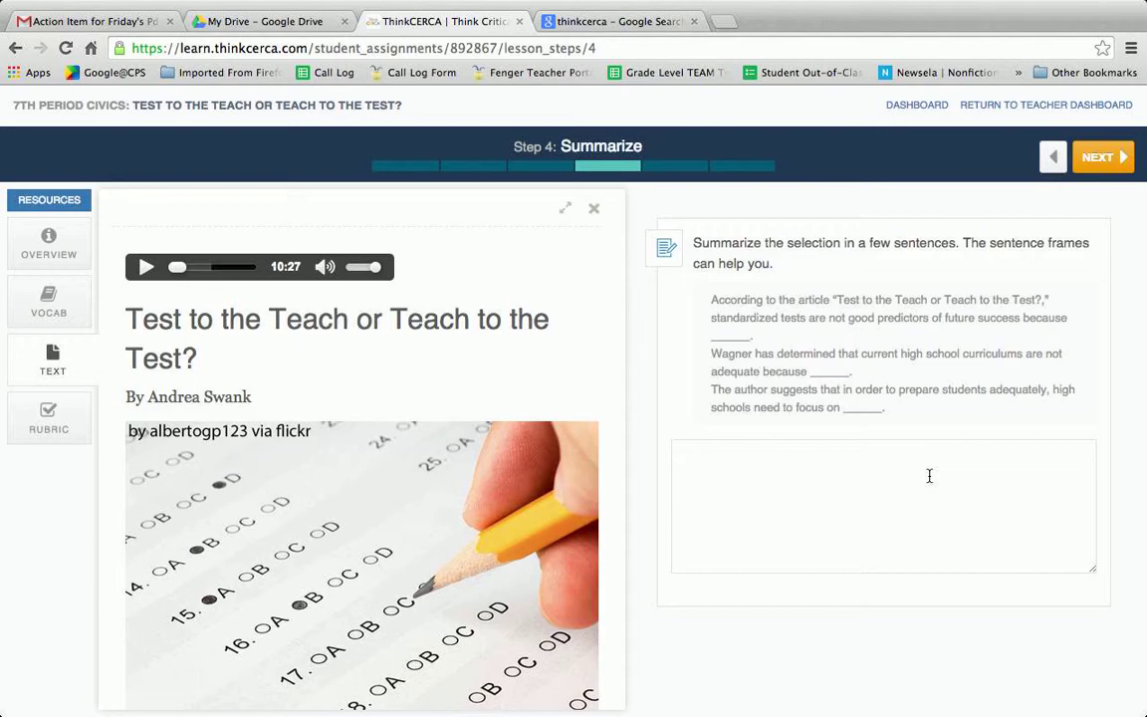
- Scroll the Summarize step, then advance to Build an Argument
scroll(529, 481, down, 10)
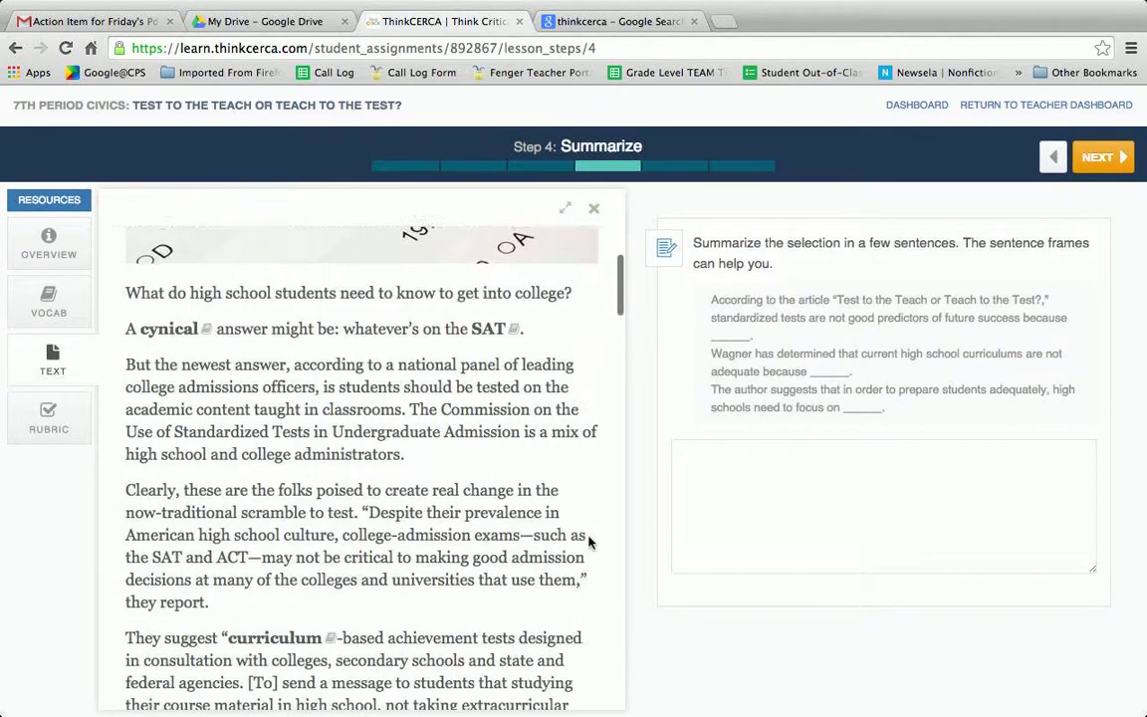
scroll(589, 541, down, 10)
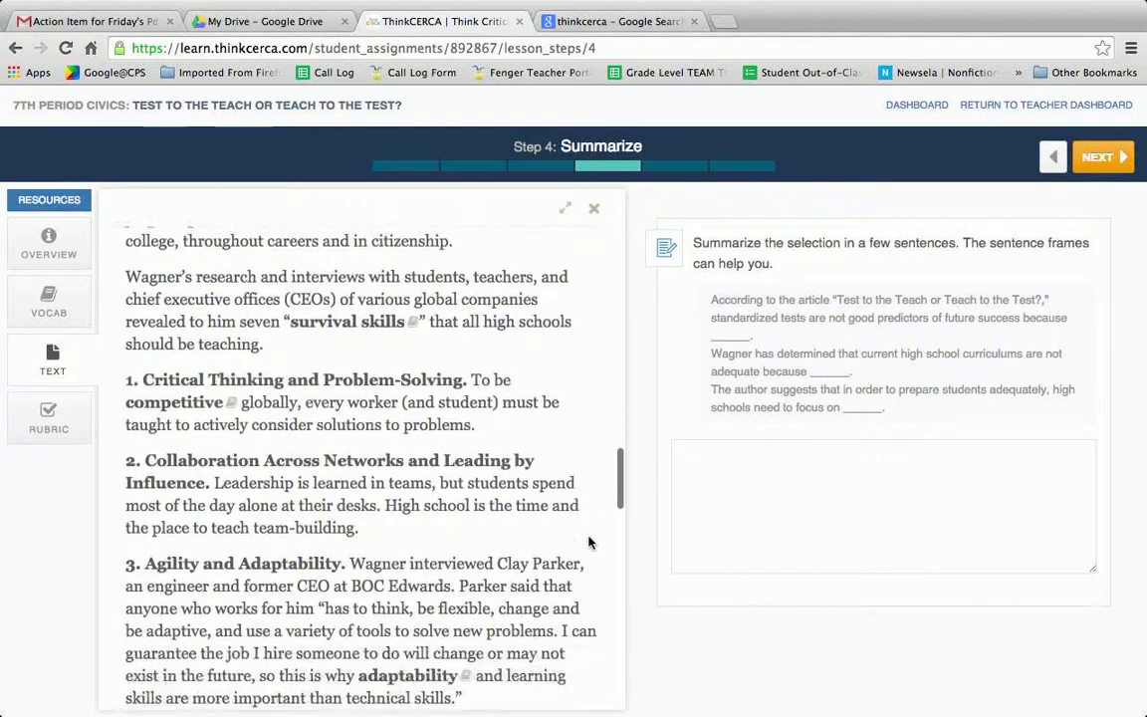
scroll(589, 542, up, 20)
click(1098, 157)
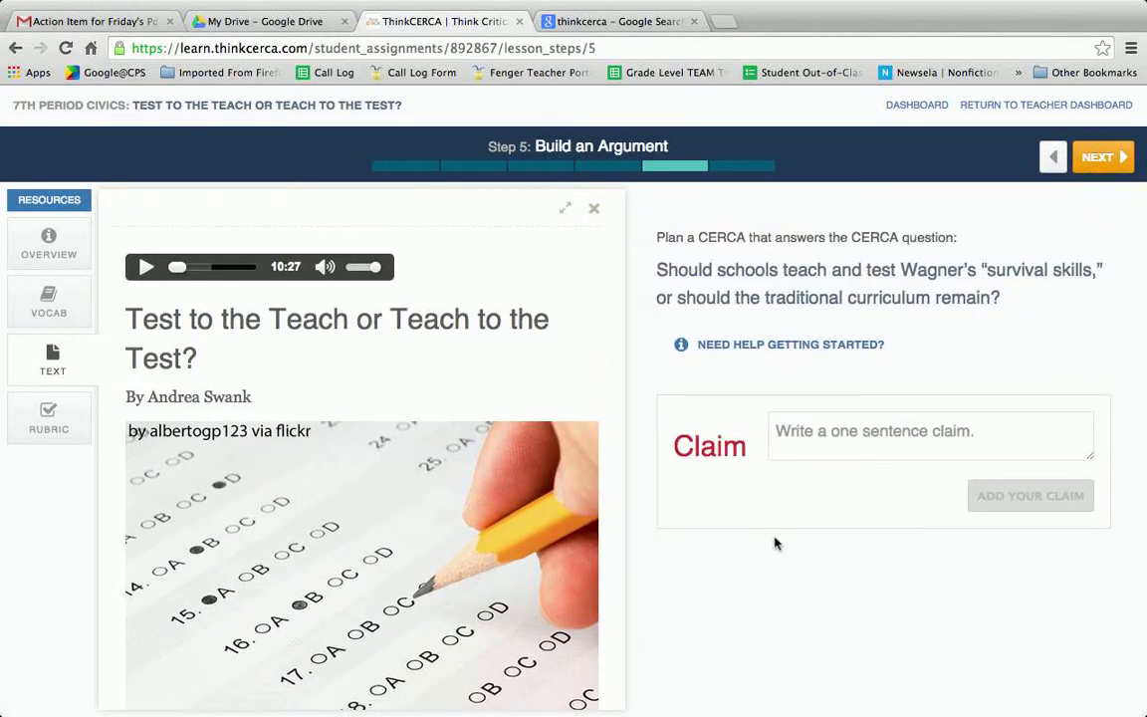
- Advance to Step 6: Create Your CERCA and show the rubric's evaluation criteria
click(1099, 156)
scroll(1021, 517, down, 3)
scroll(1020, 517, up, 3)
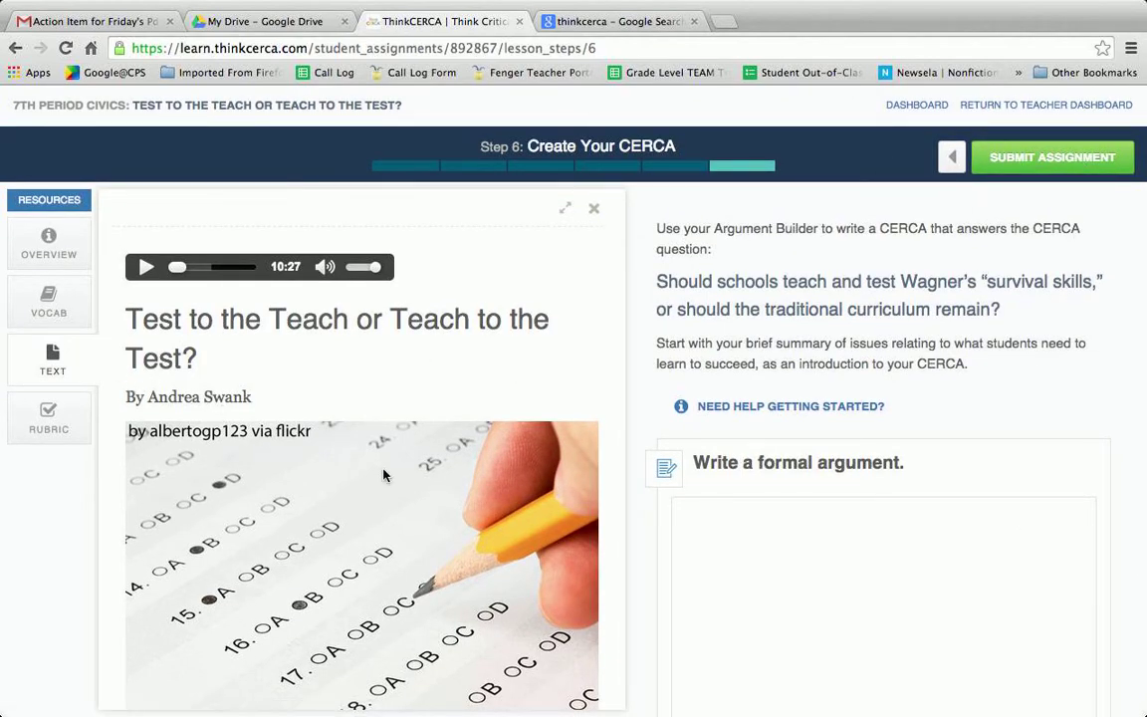
click(55, 423)
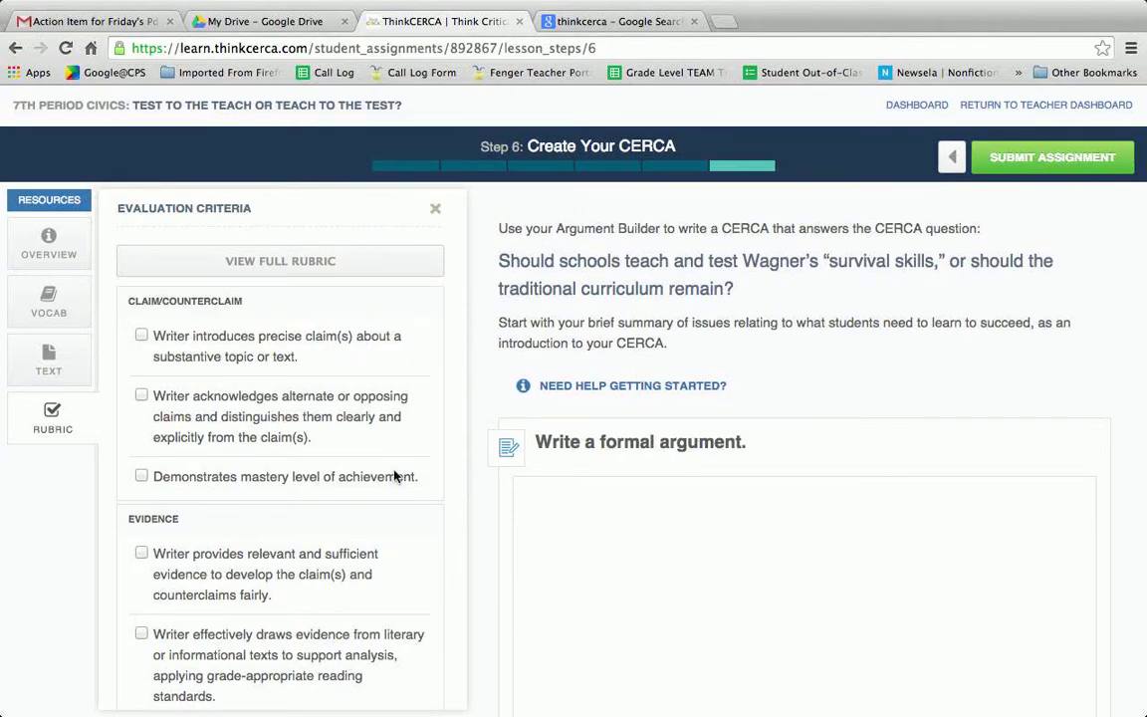
- Scroll through the Evaluation Criteria list and open the full Evaluation Rubric
scroll(379, 492, down, 3)
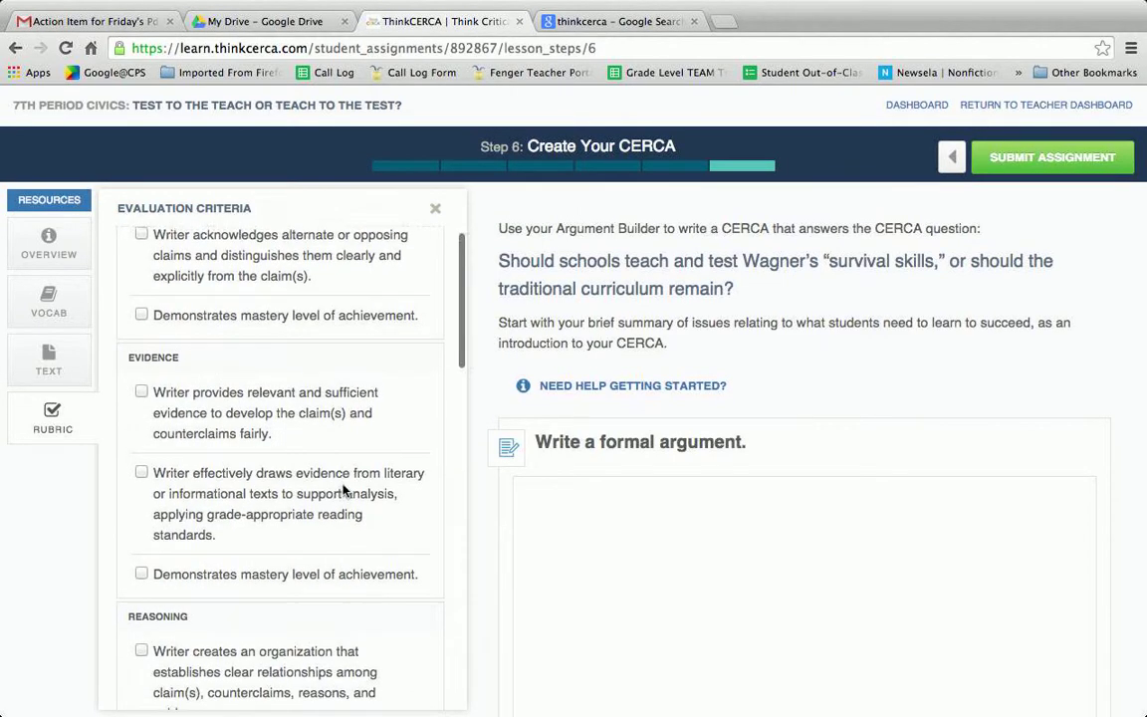
scroll(343, 488, up, 3)
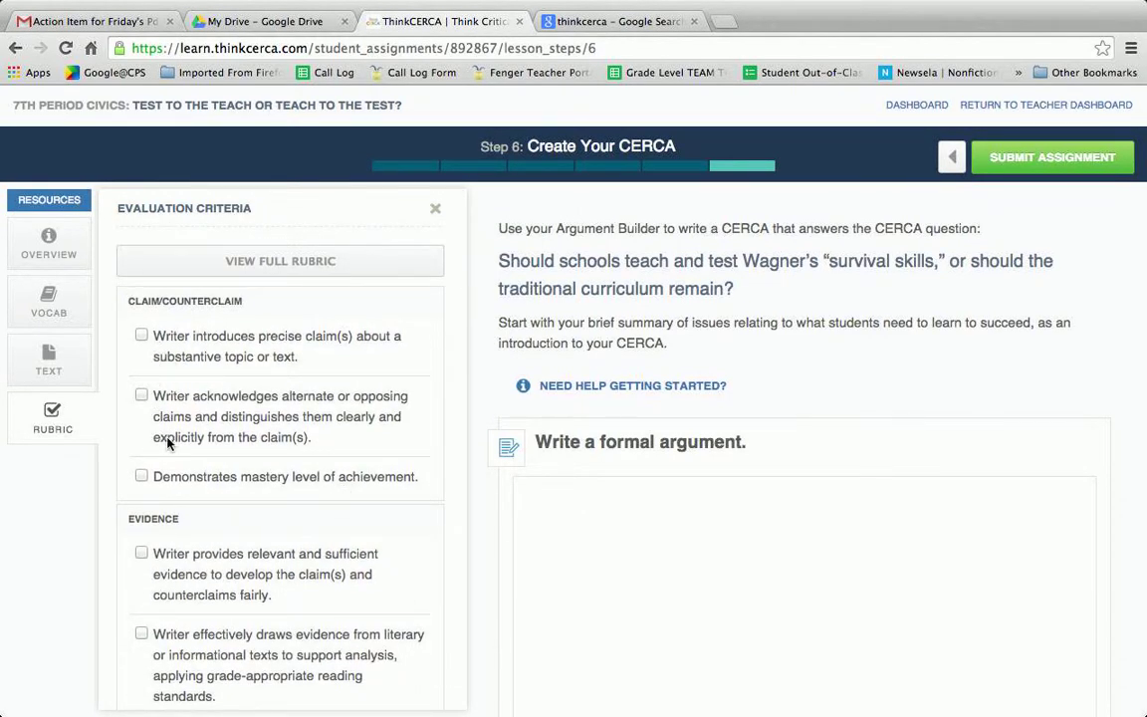
scroll(194, 393, down, 10)
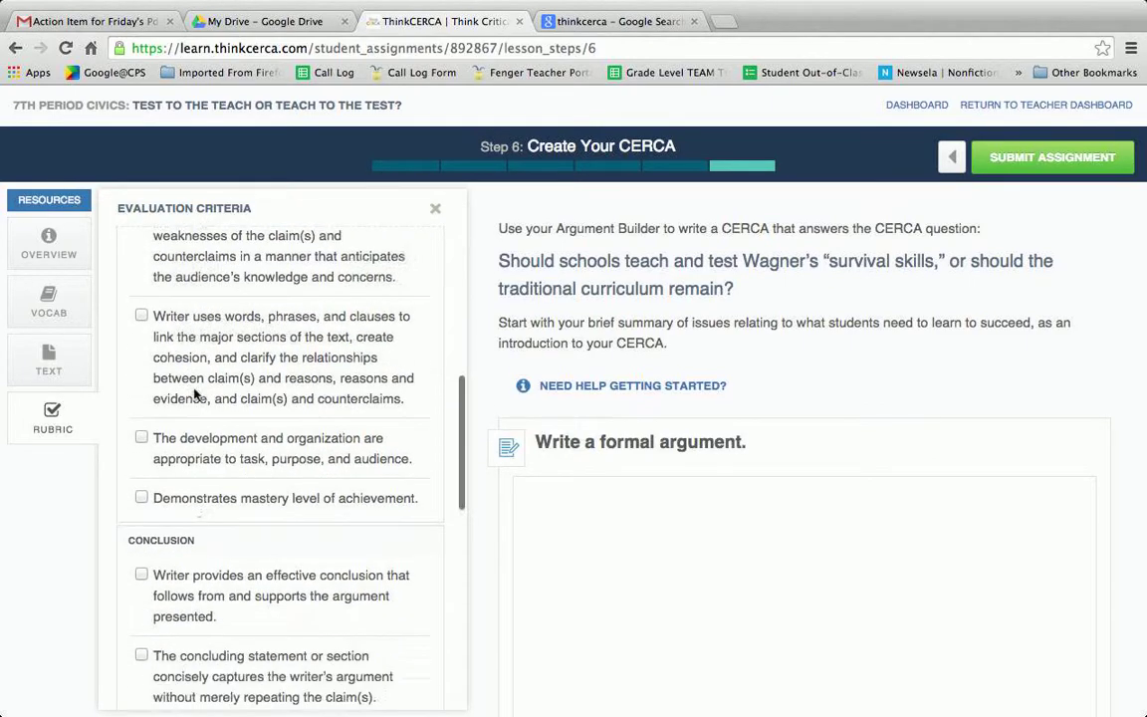
scroll(194, 392, down, 10)
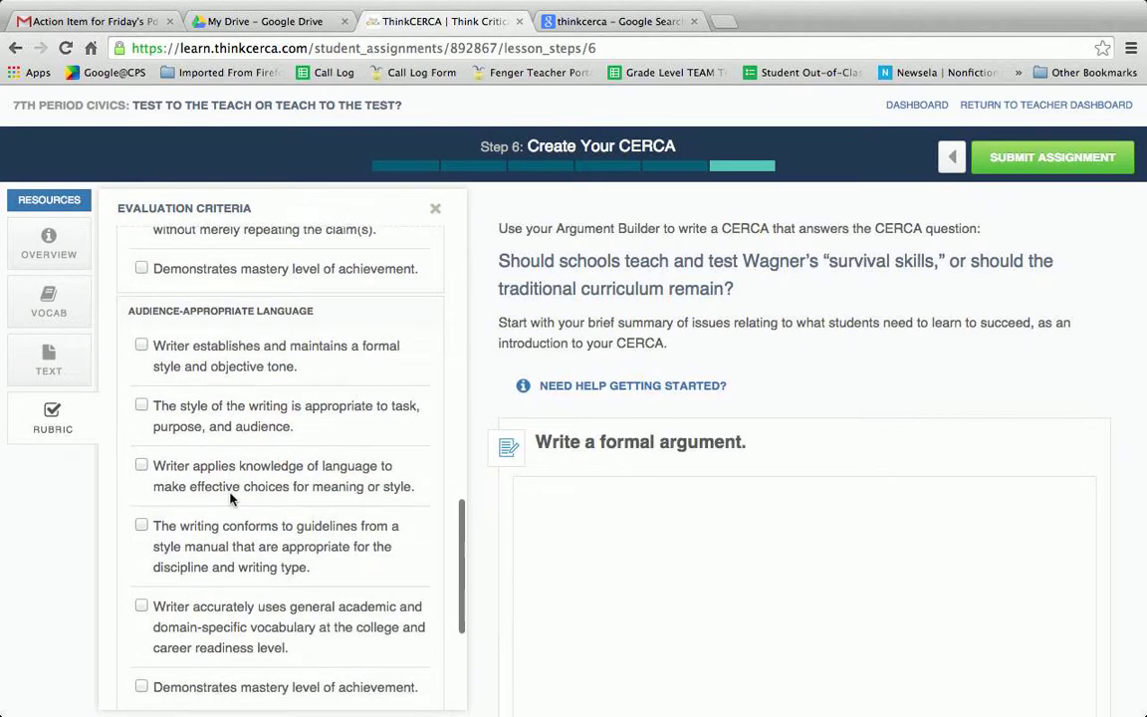
scroll(235, 546, down, 1)
scroll(237, 550, up, 15)
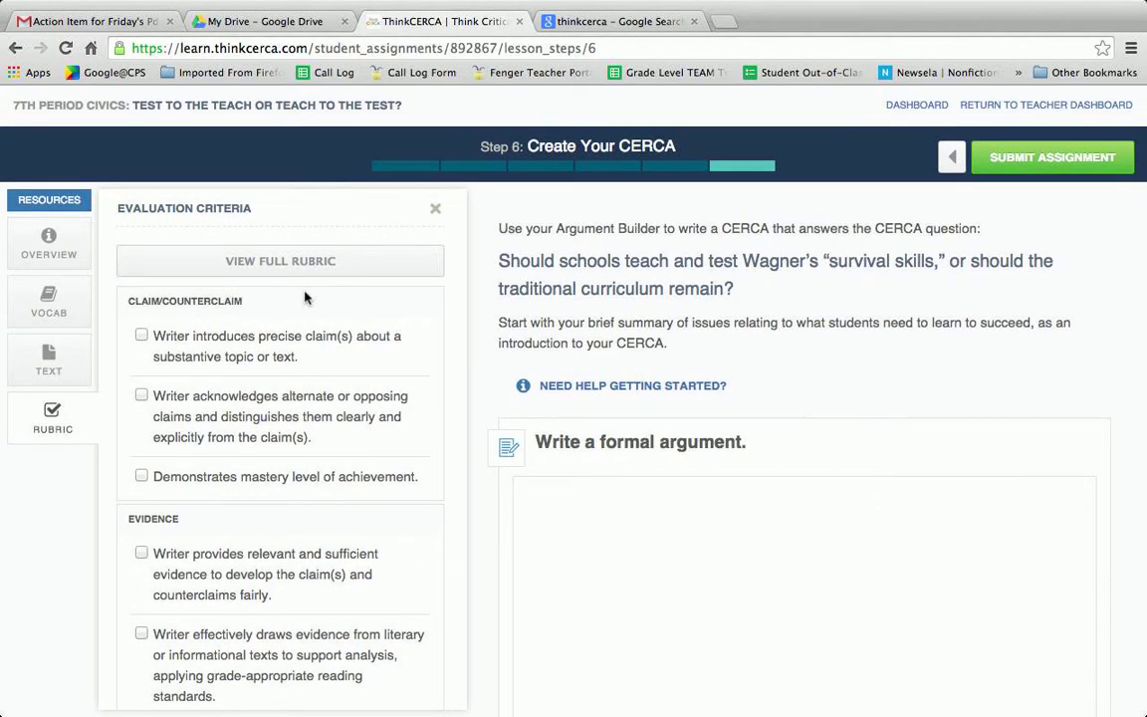
click(261, 261)
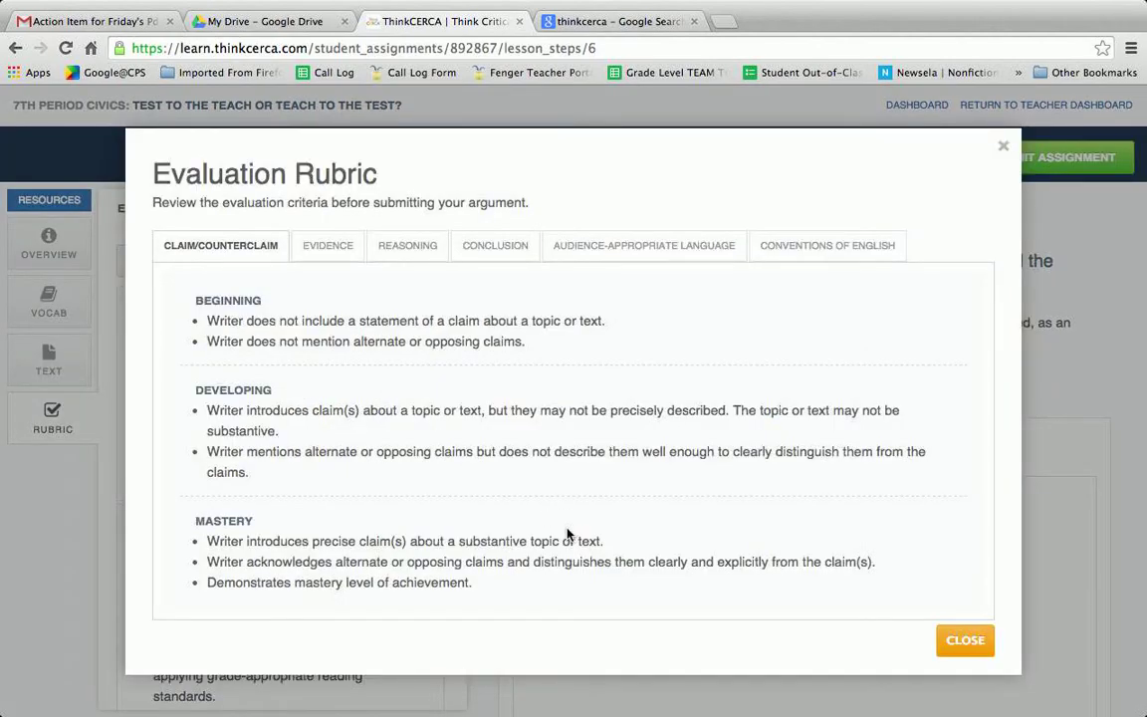
- Review the evidence, reasoning, conclusion, audience language, conventions and claim rubric criteria, then close the rubric
click(327, 245)
click(407, 257)
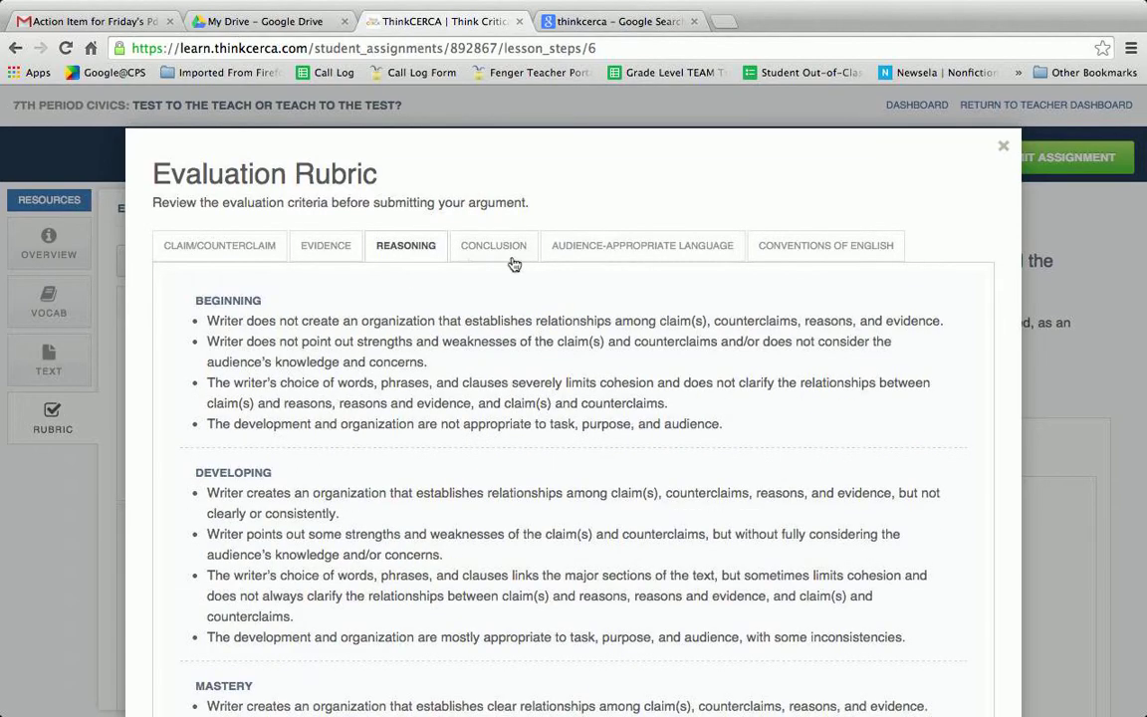
click(483, 247)
click(595, 249)
click(807, 255)
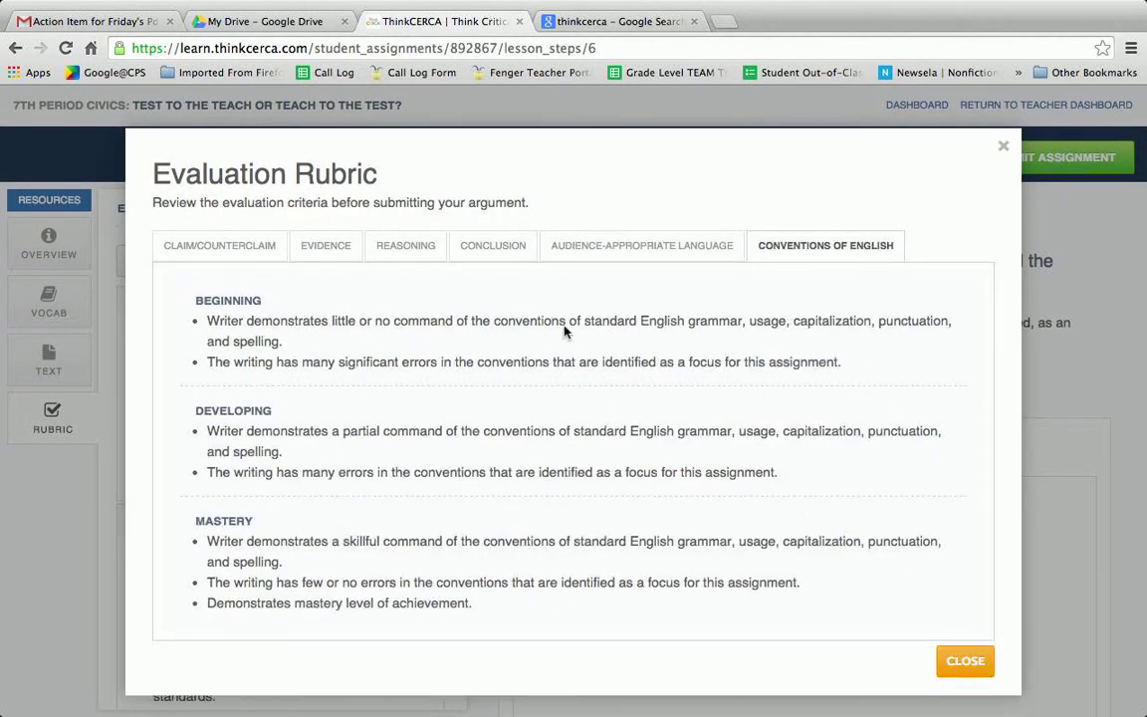
click(398, 247)
click(338, 247)
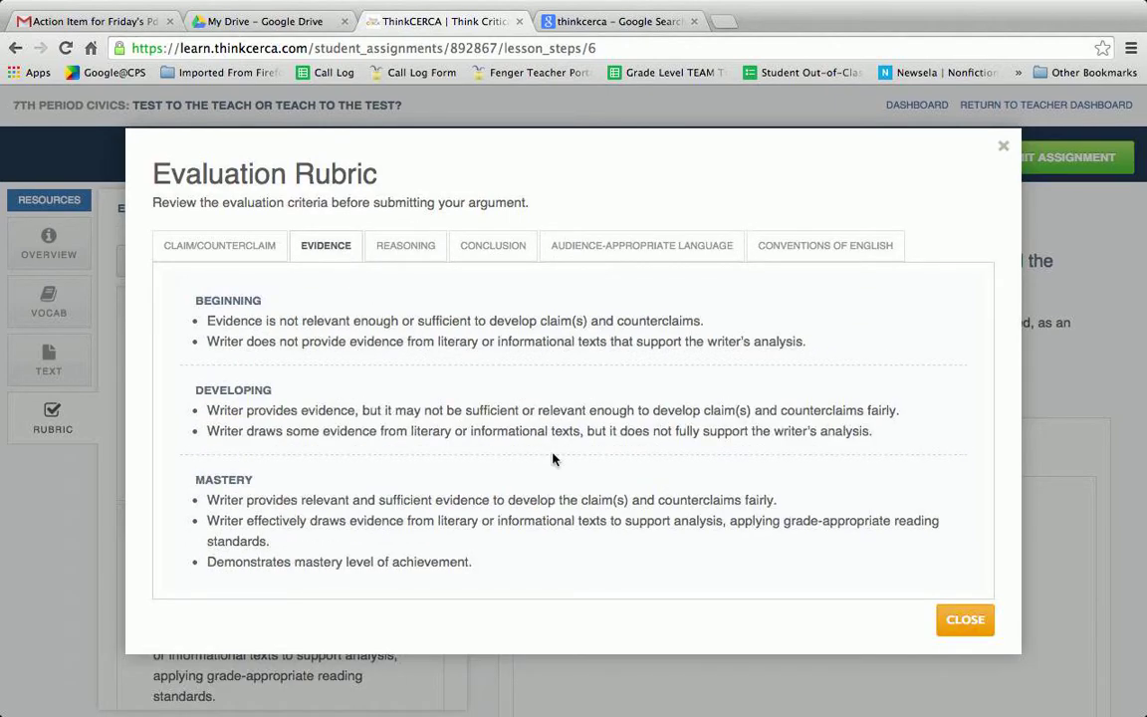
click(244, 256)
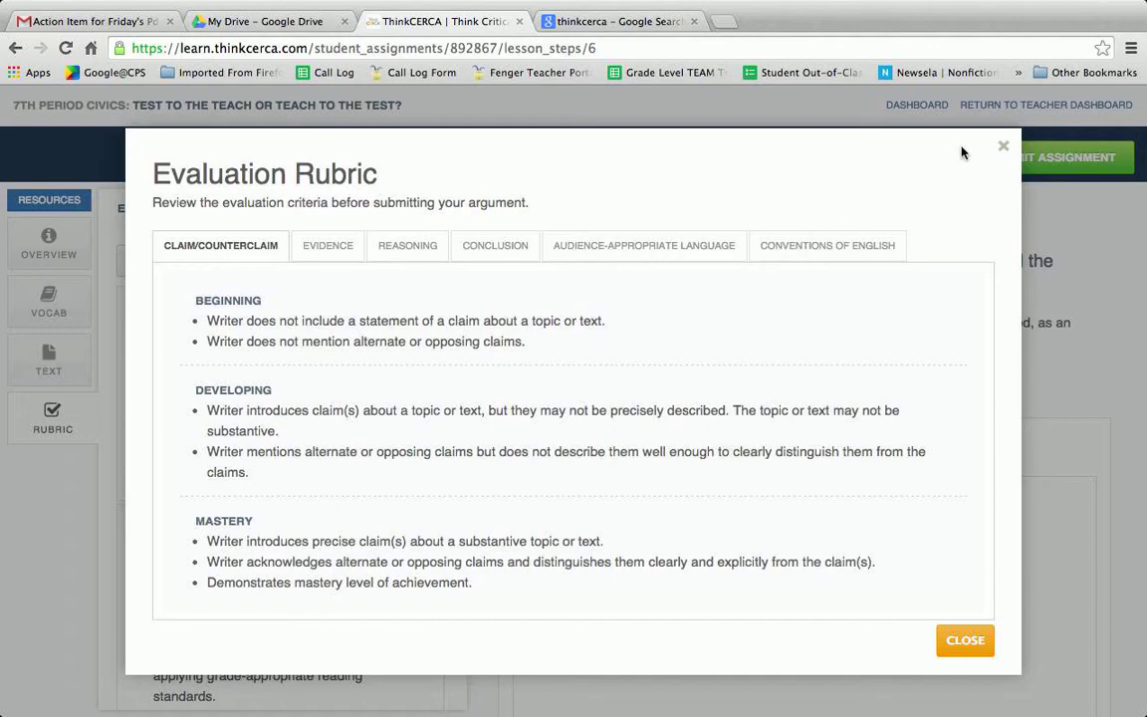
click(1003, 149)
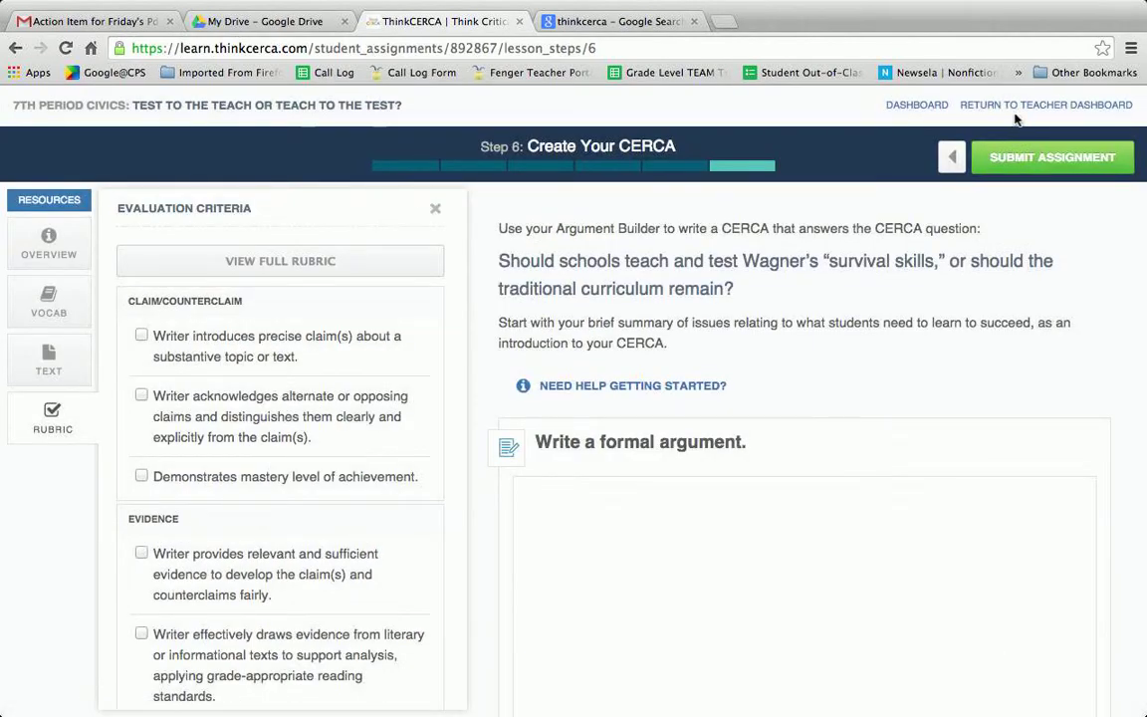
- Return to the teacher dashboard and go to the Lesson Library
click(995, 104)
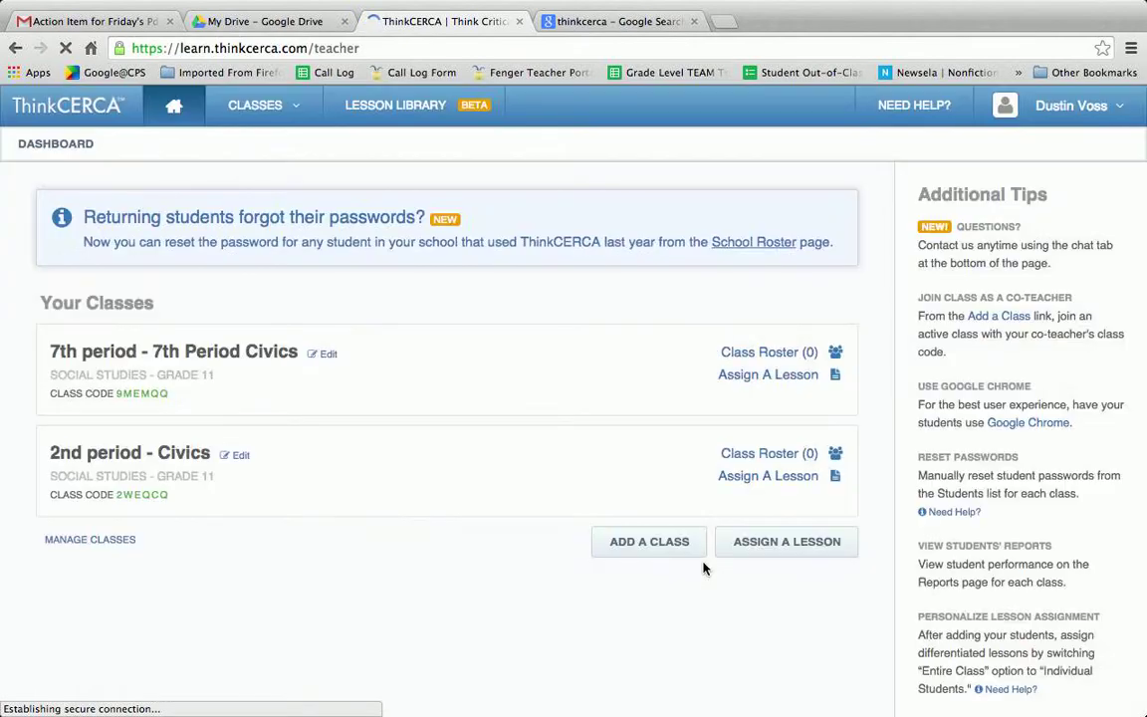
scroll(705, 570, down, 1)
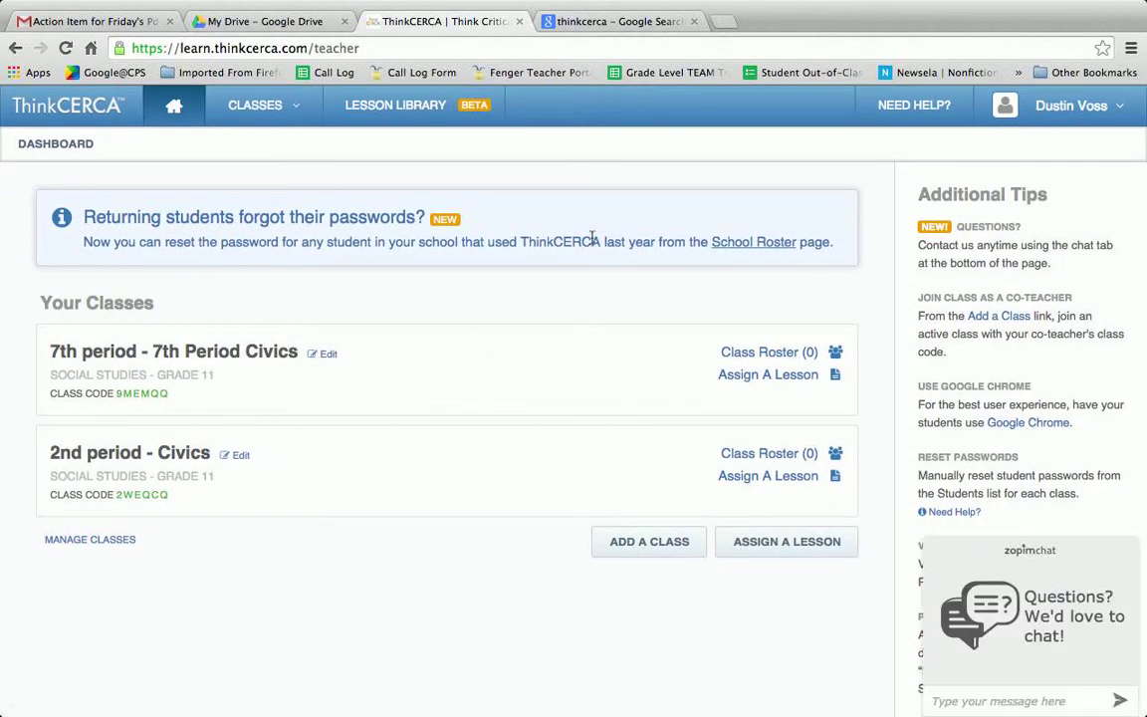
click(669, 545)
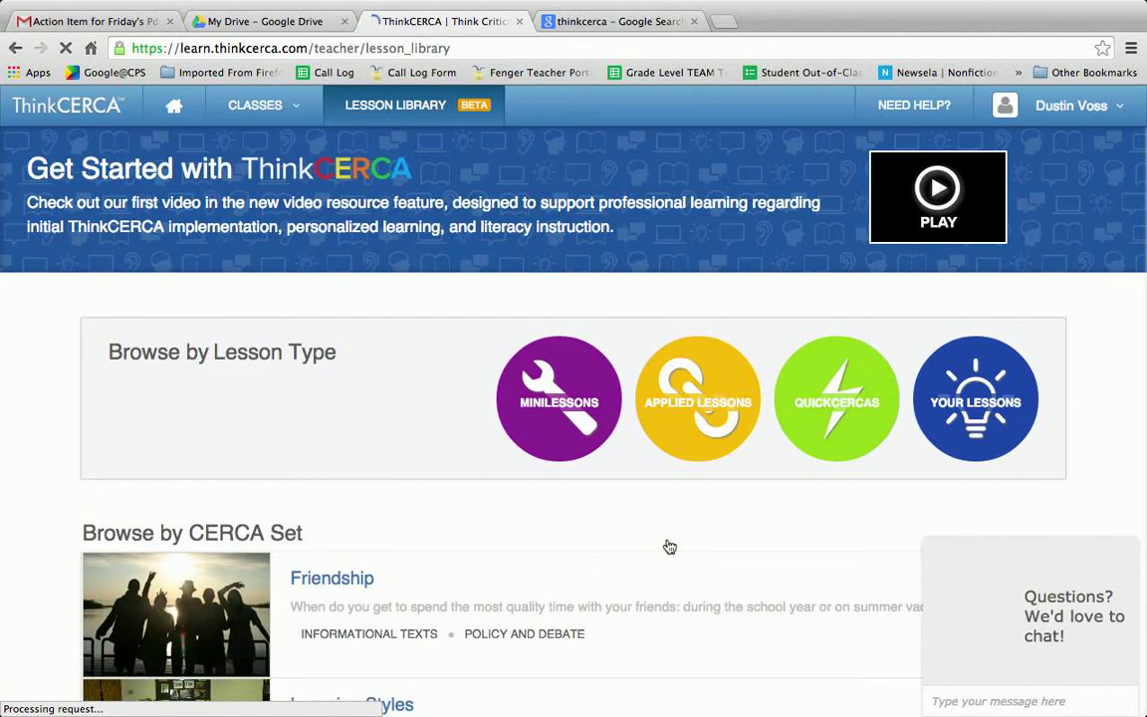
- Scroll down the Browse by CERCA Set list and open the Perseverance set
scroll(670, 545, down, 2)
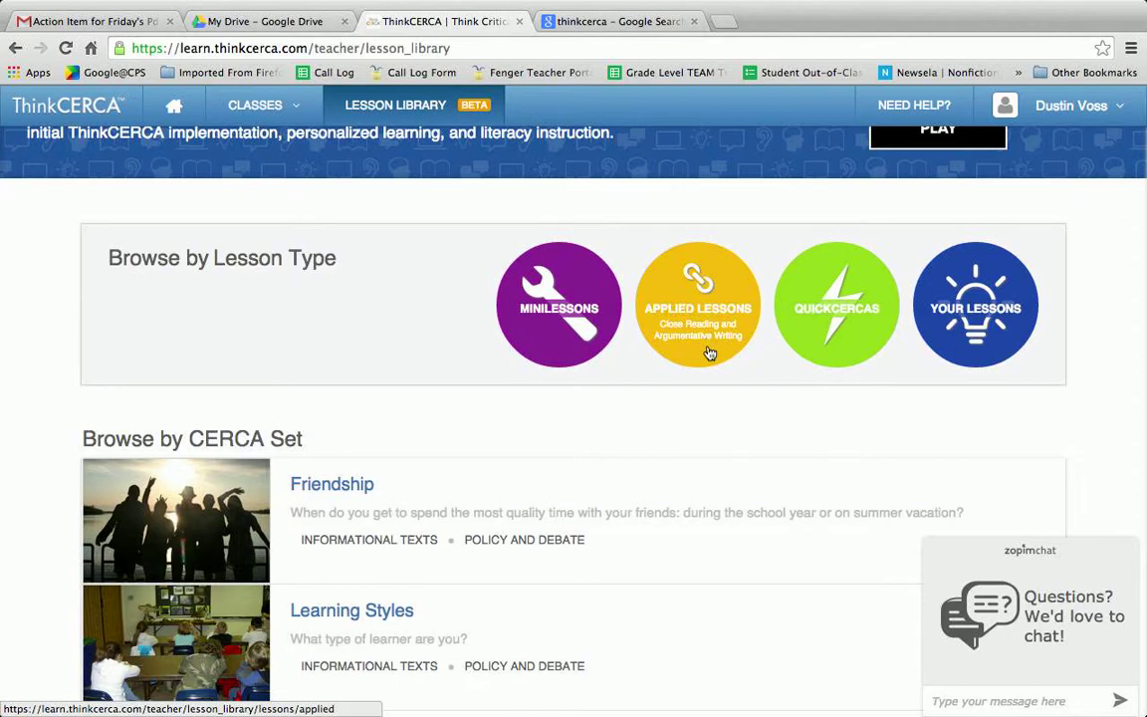
scroll(713, 418, down, 3)
scroll(716, 459, down, 5)
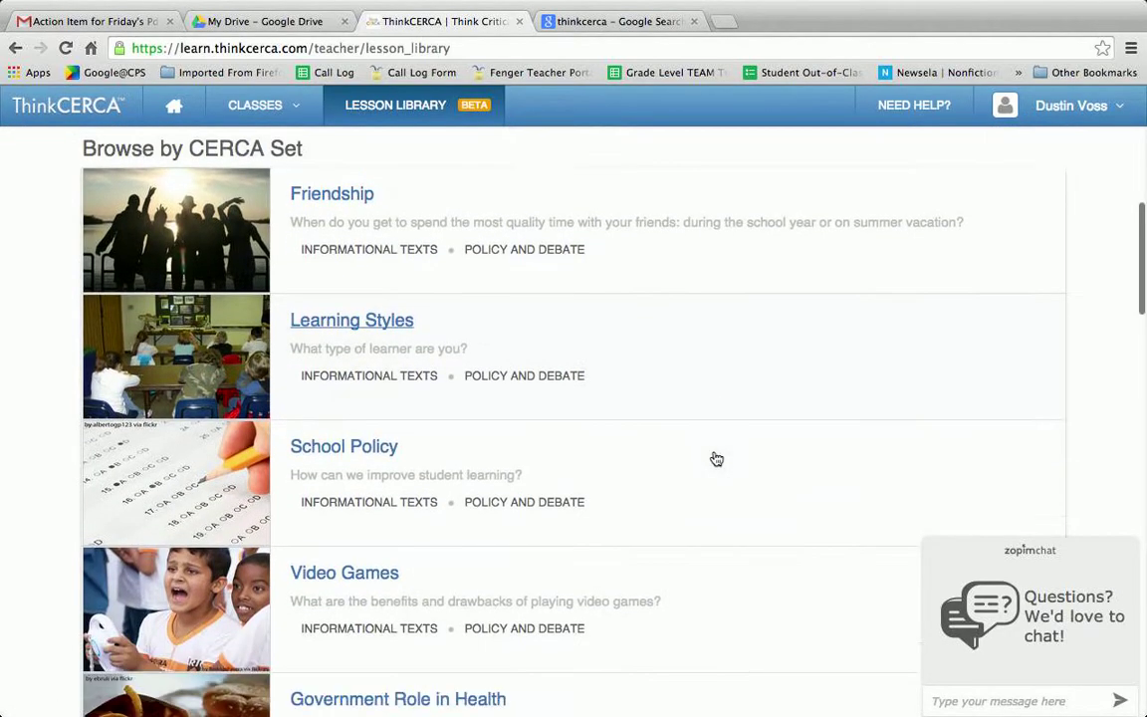
scroll(716, 459, down, 15)
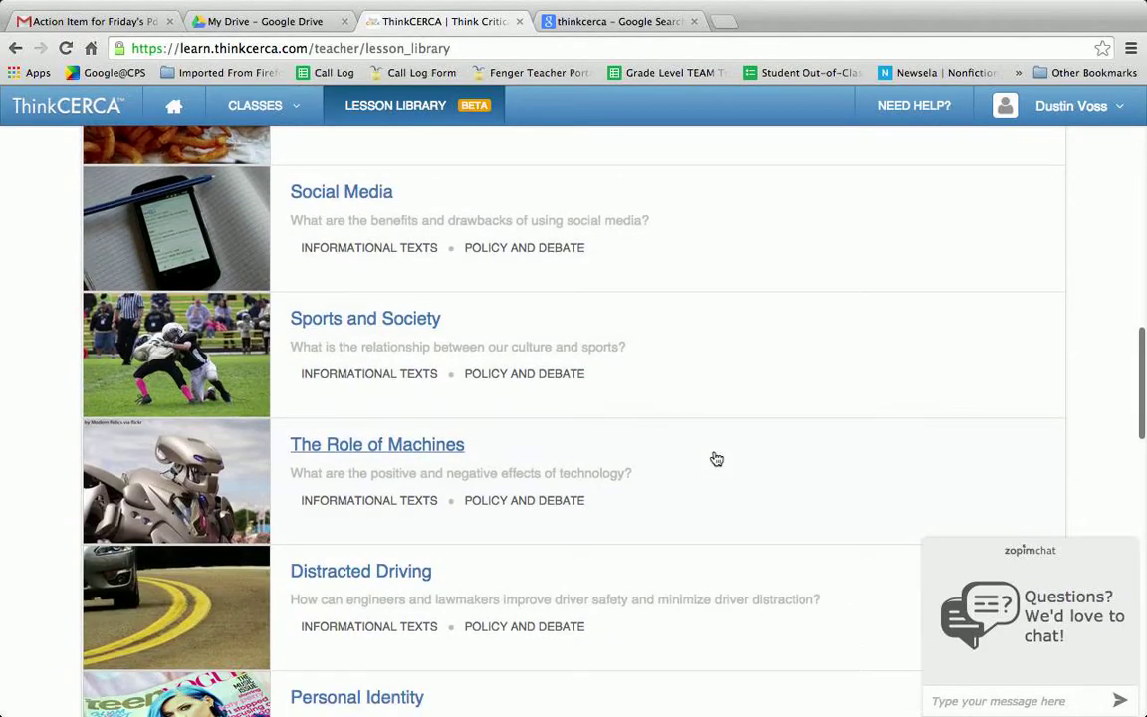
scroll(716, 459, down, 7)
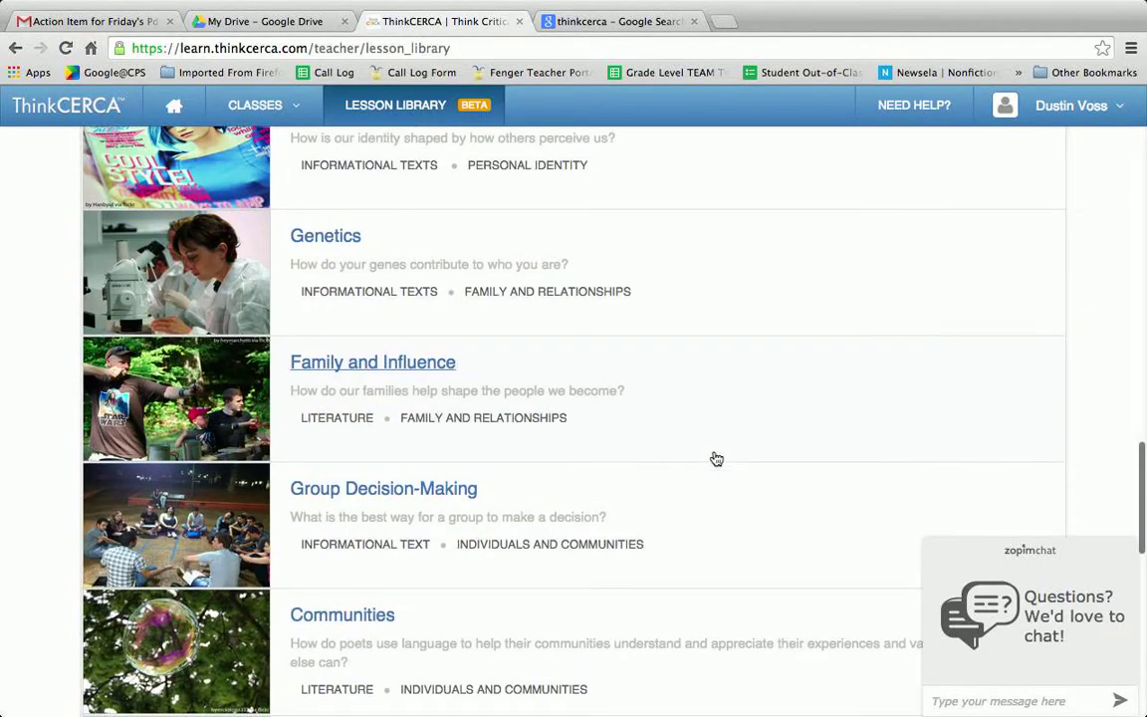
scroll(716, 459, down, 6)
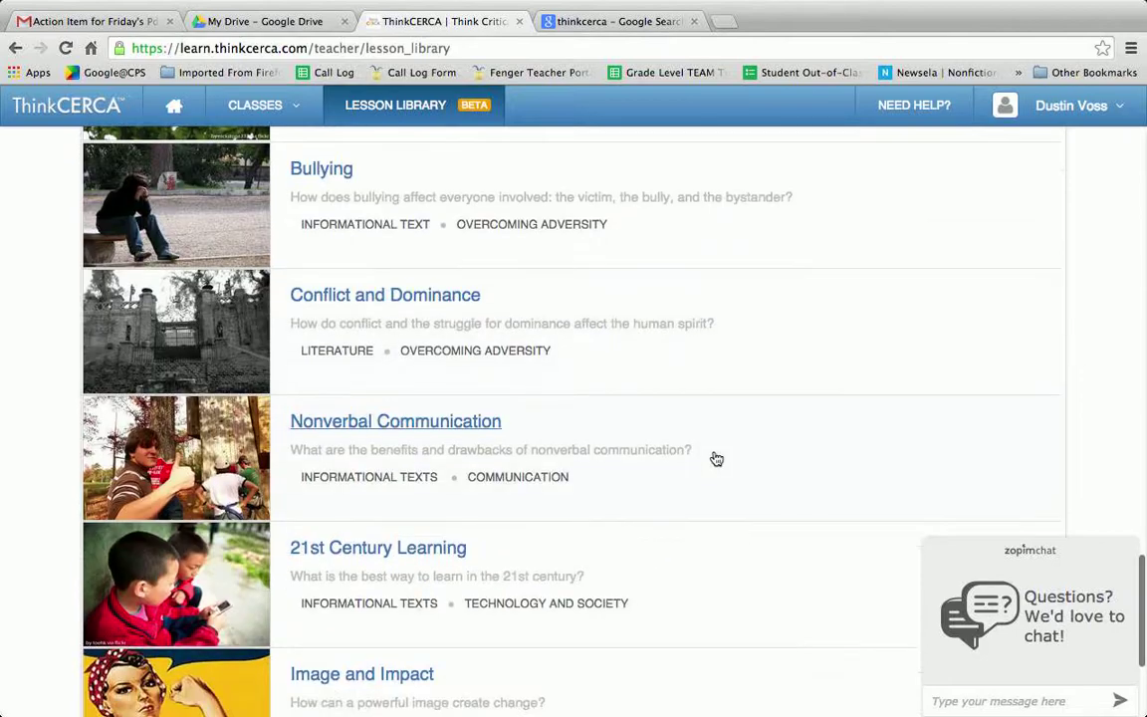
scroll(717, 473, down, 7)
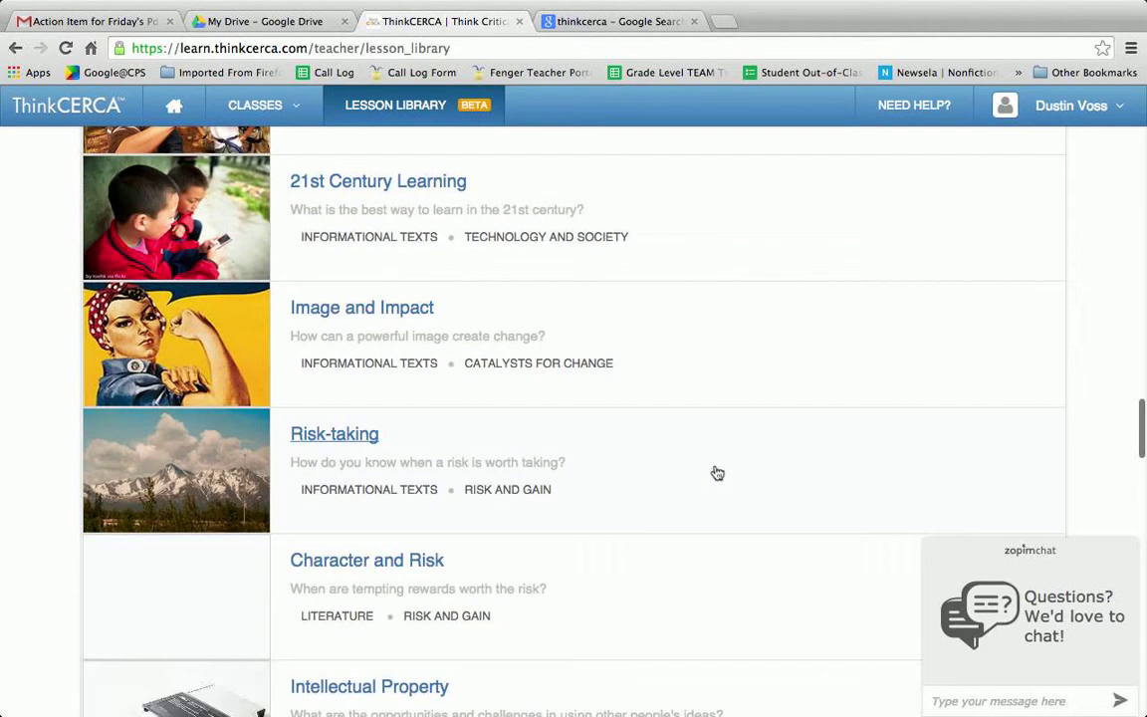
scroll(717, 473, down, 7)
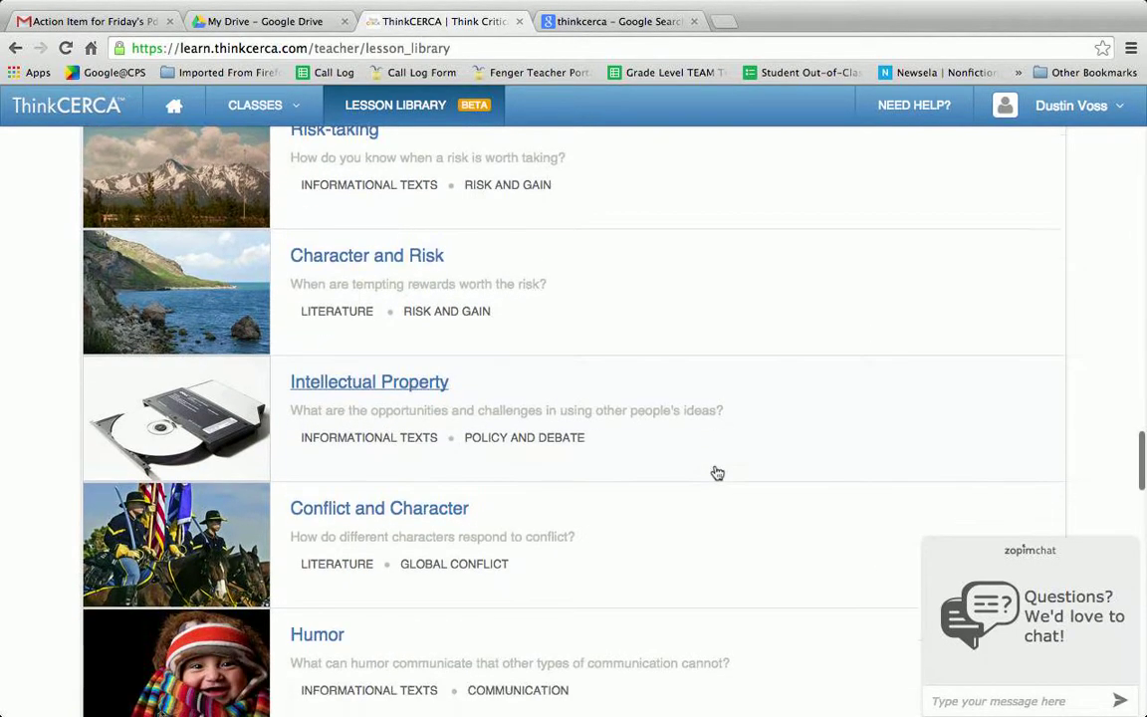
scroll(717, 473, down, 6)
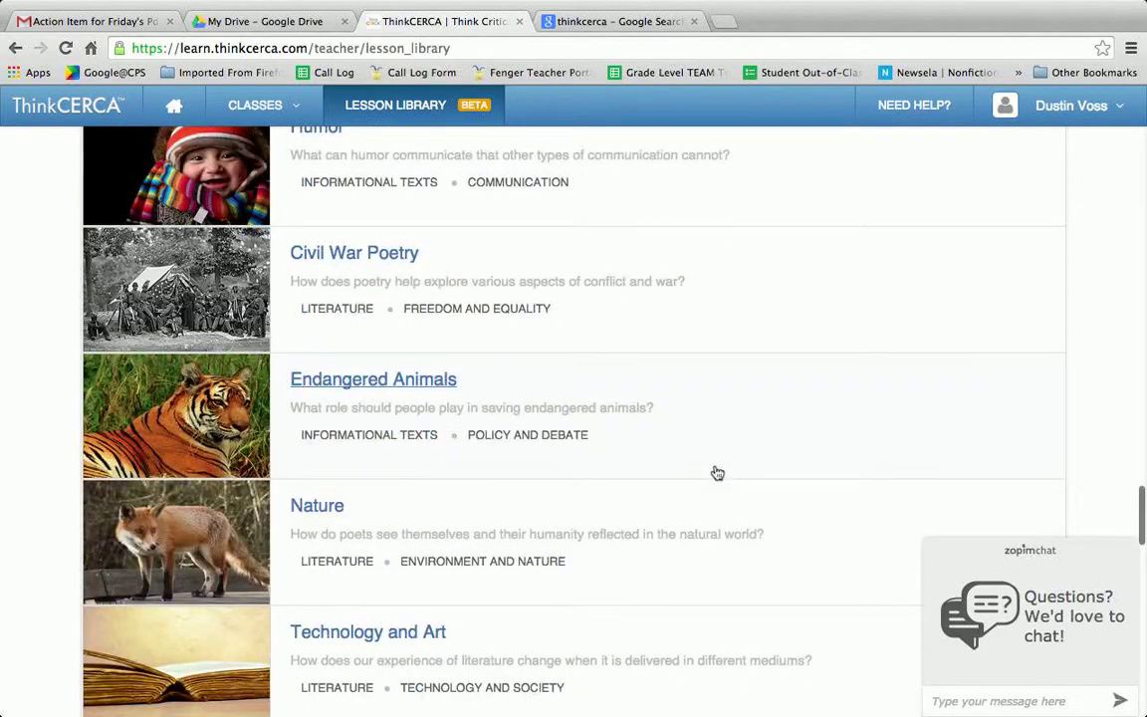
scroll(717, 479, down, 10)
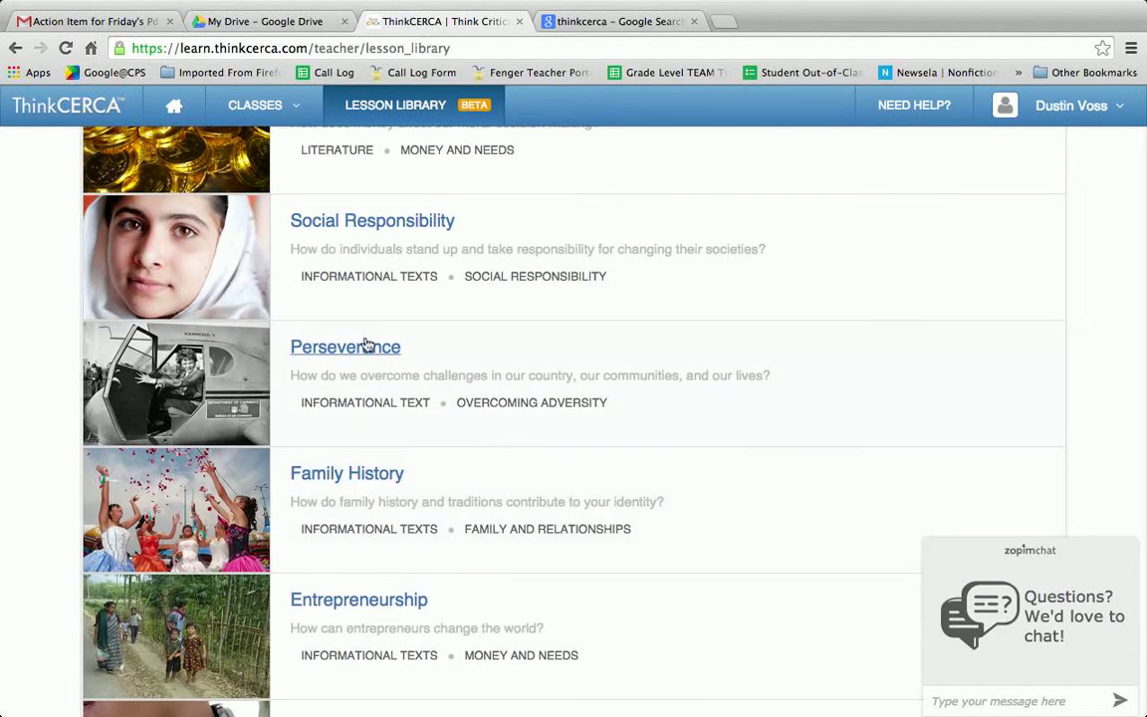
click(363, 352)
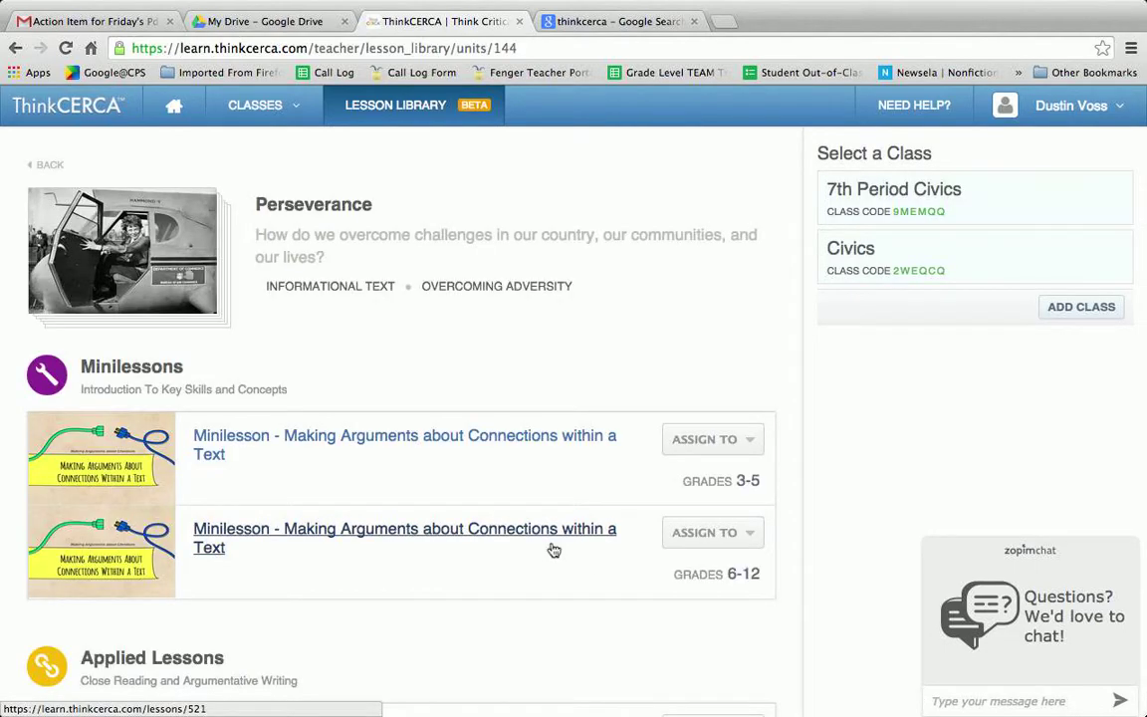
- Scroll through the Perseverance set's minilessons and applied lessons
scroll(533, 561, down, 2)
scroll(530, 561, down, 6)
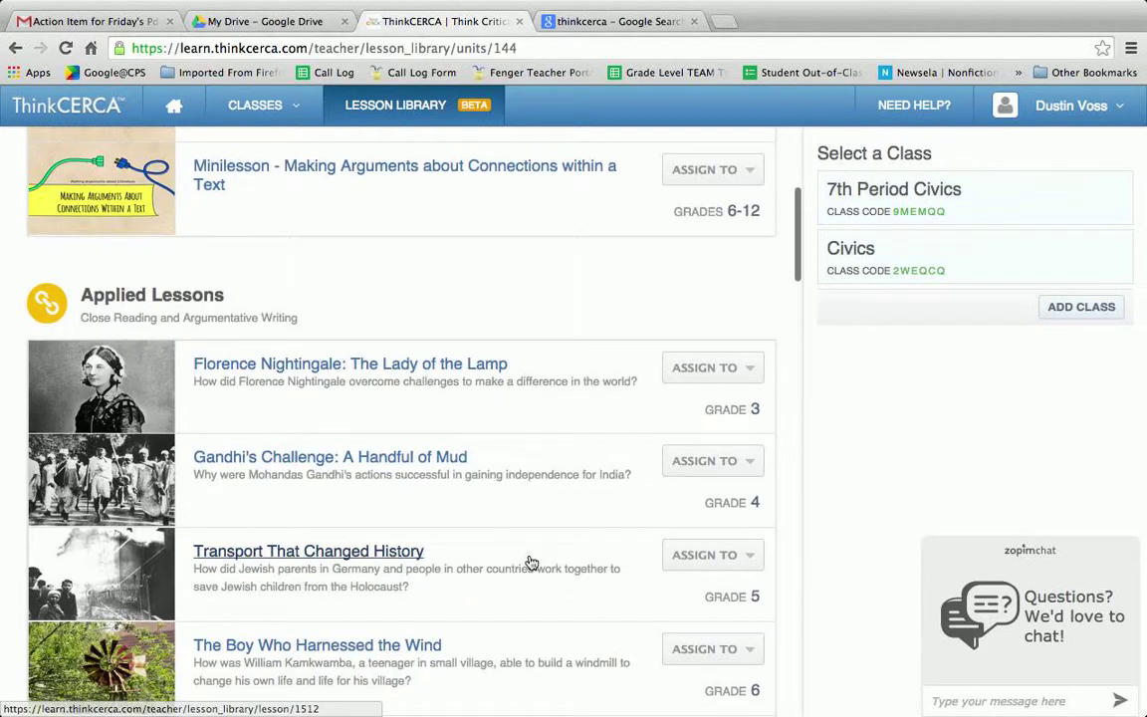
scroll(530, 561, down, 10)
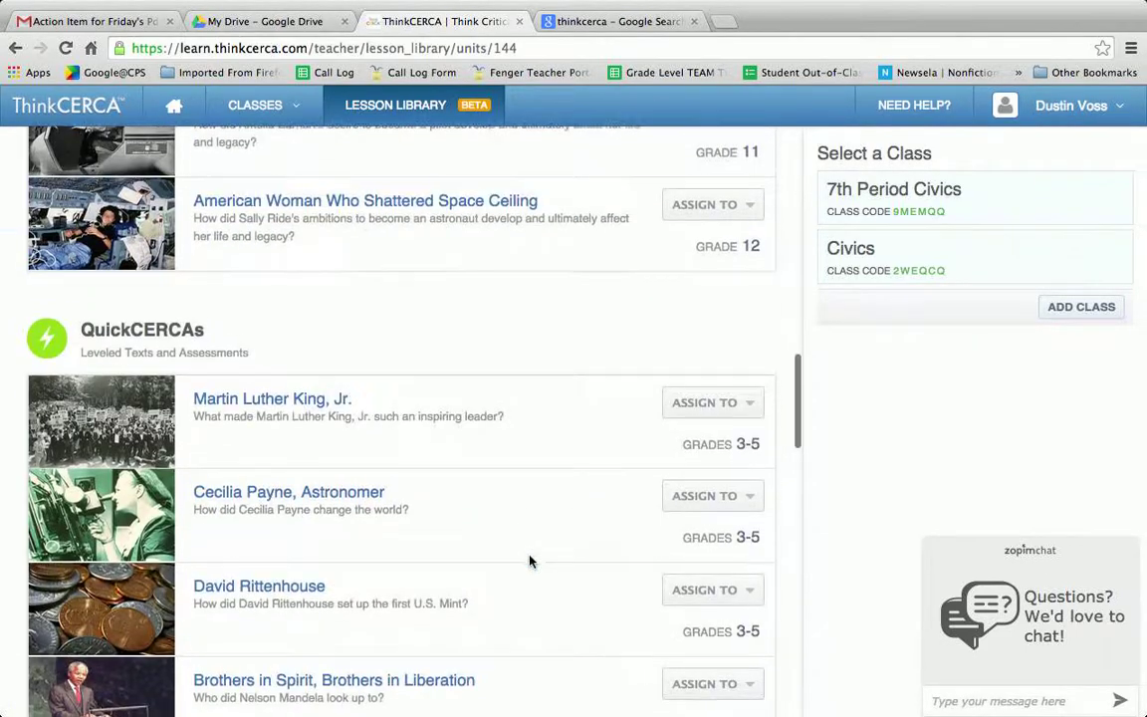
scroll(530, 561, down, 13)
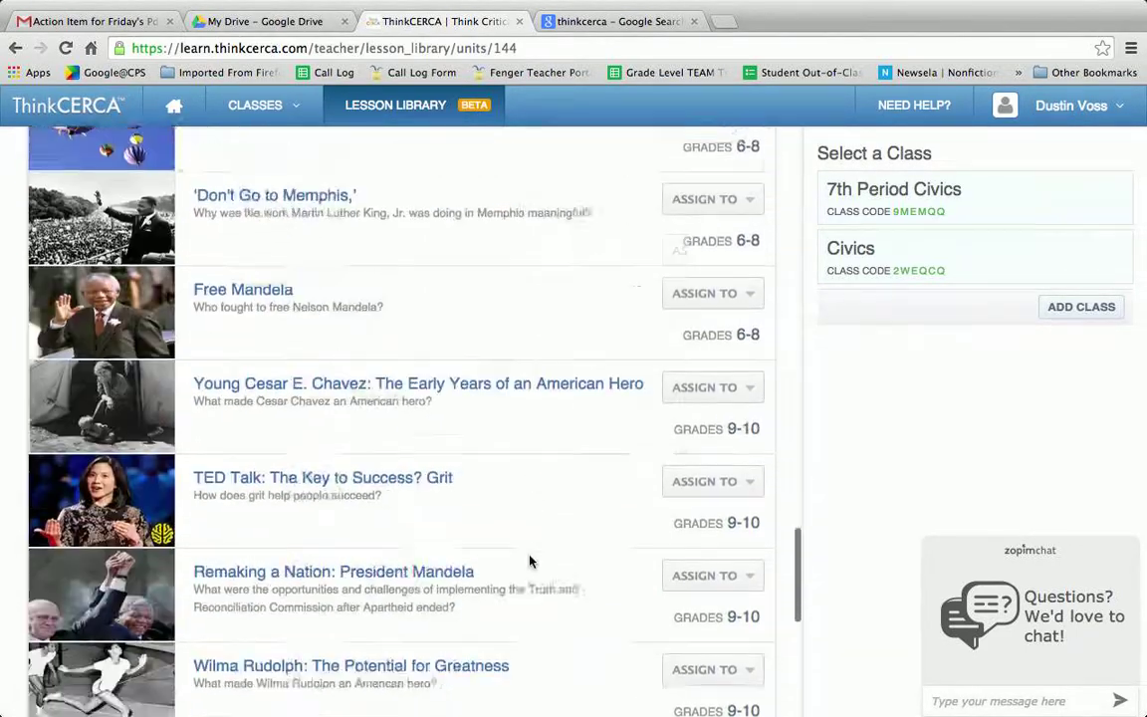
scroll(530, 561, up, 20)
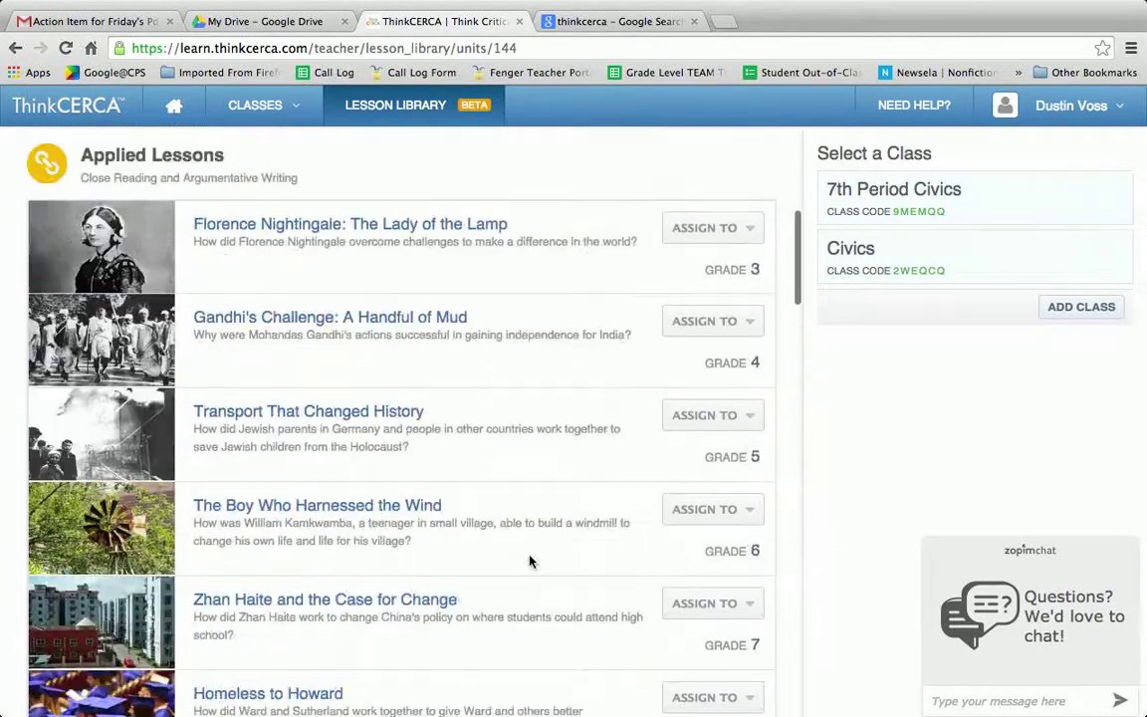
- Try assigning the grades 3-5 minilesson, then go back to the teacher dashboard home
click(743, 439)
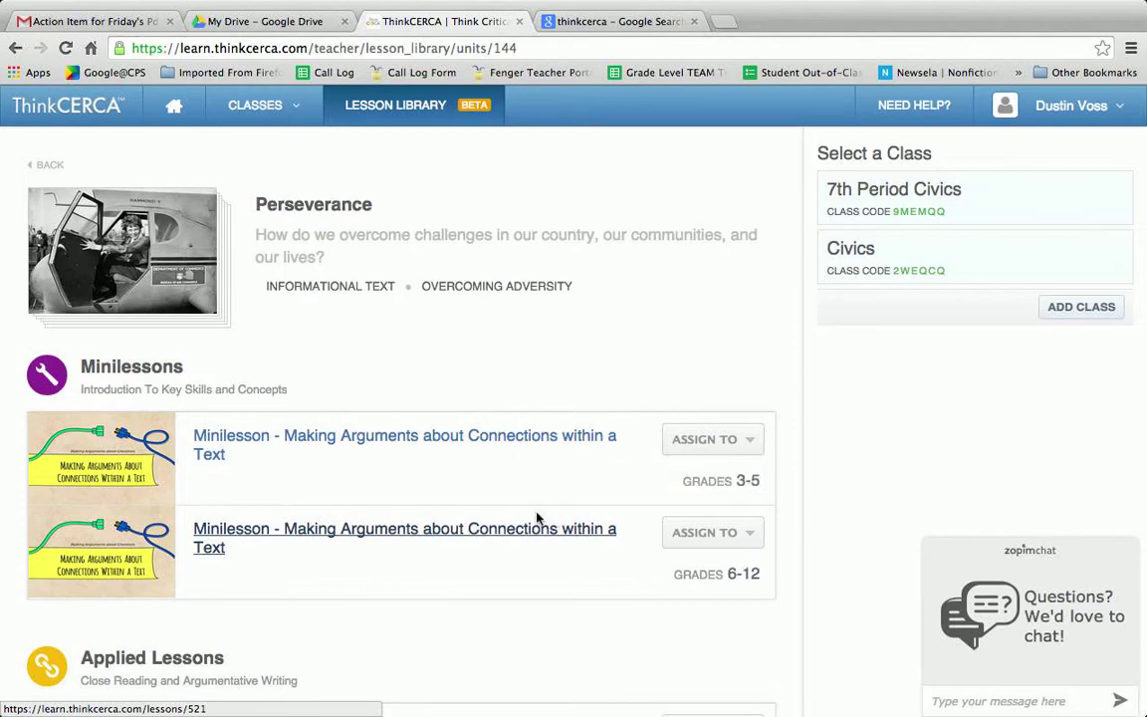
click(740, 454)
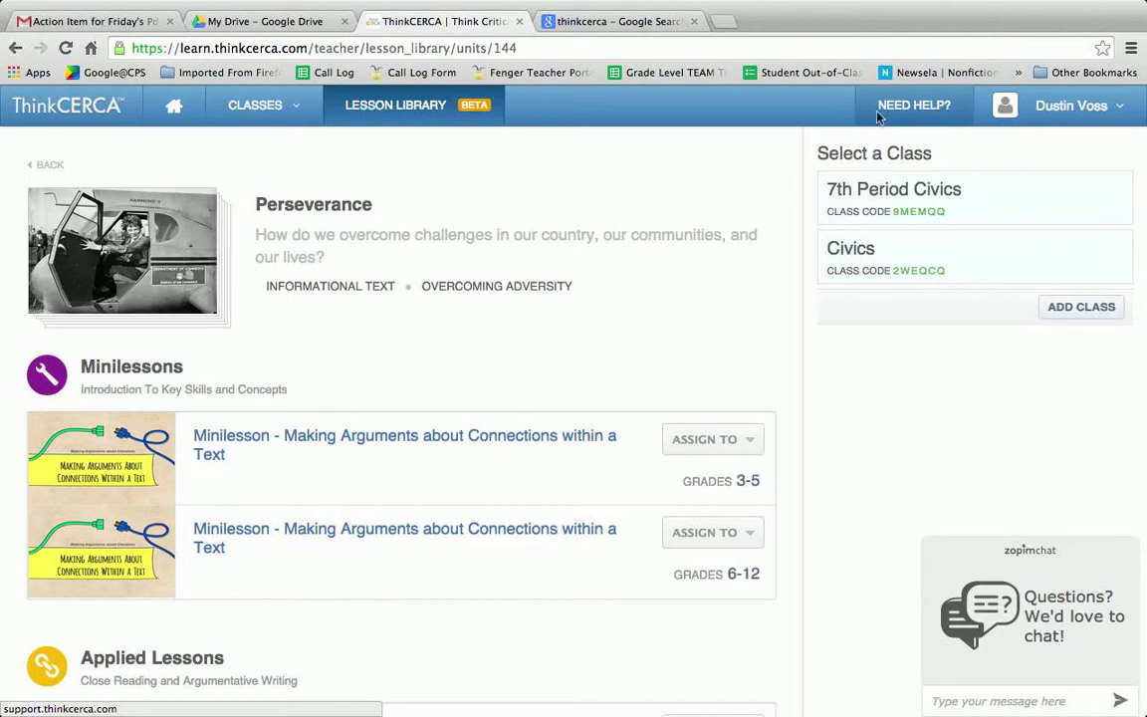
click(175, 104)
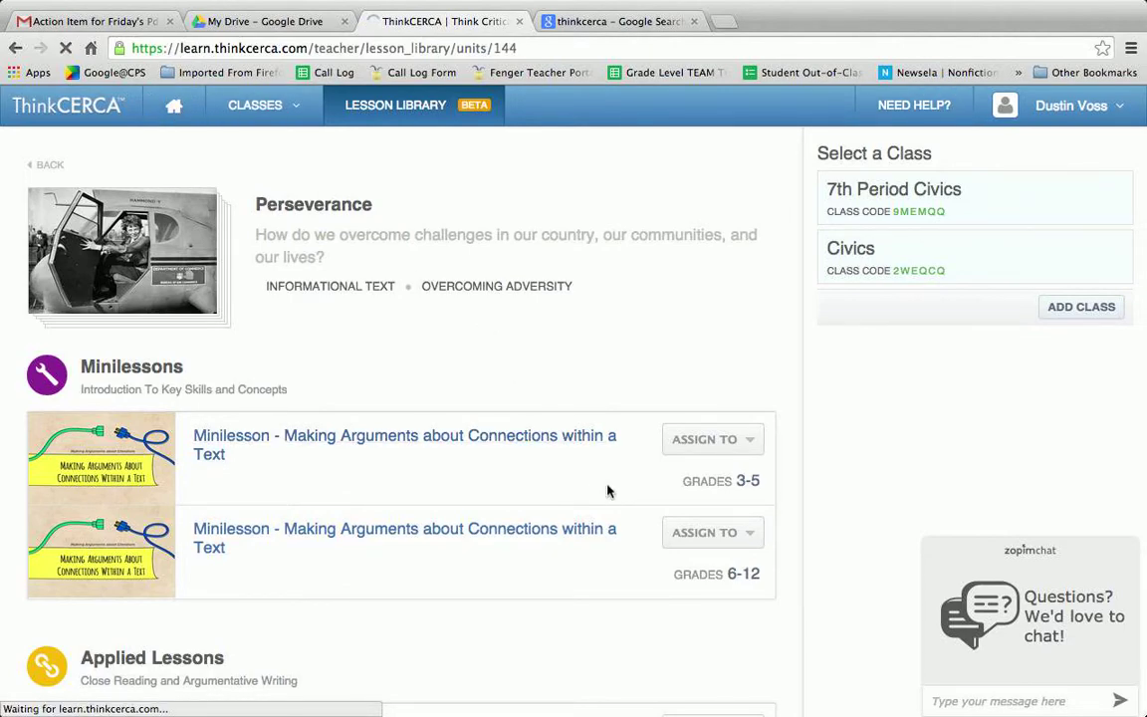